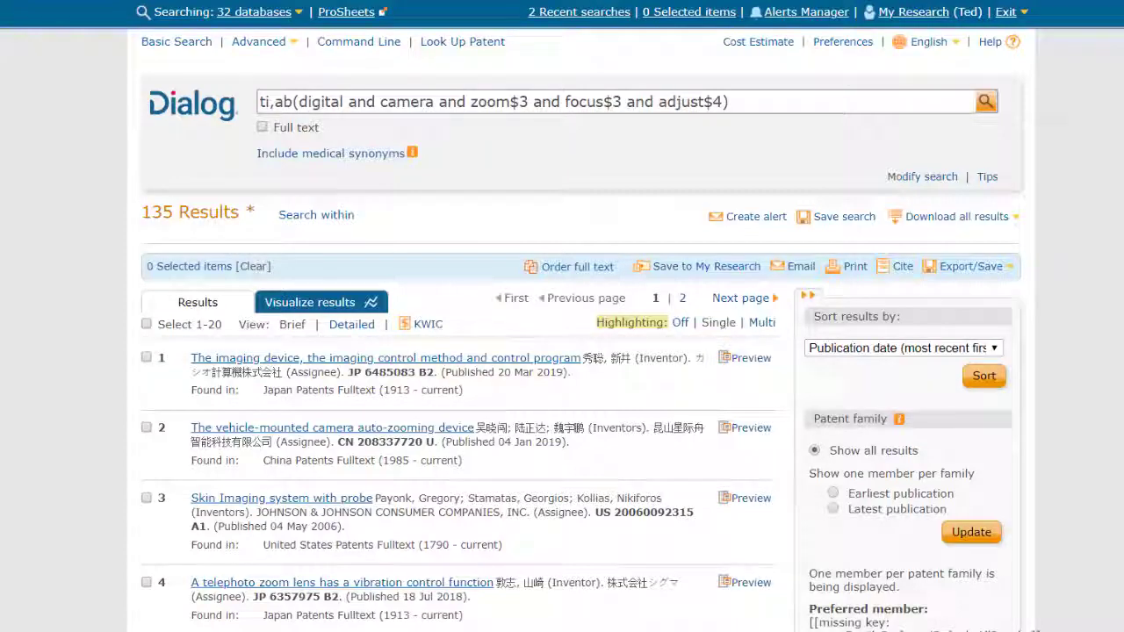
Examine the brief list of digital camera patent results and the filters offered for narrowing them
{"action": "scroll", "coordinate": [562, 316], "scroll_direction": "down", "scroll_amount": 6}
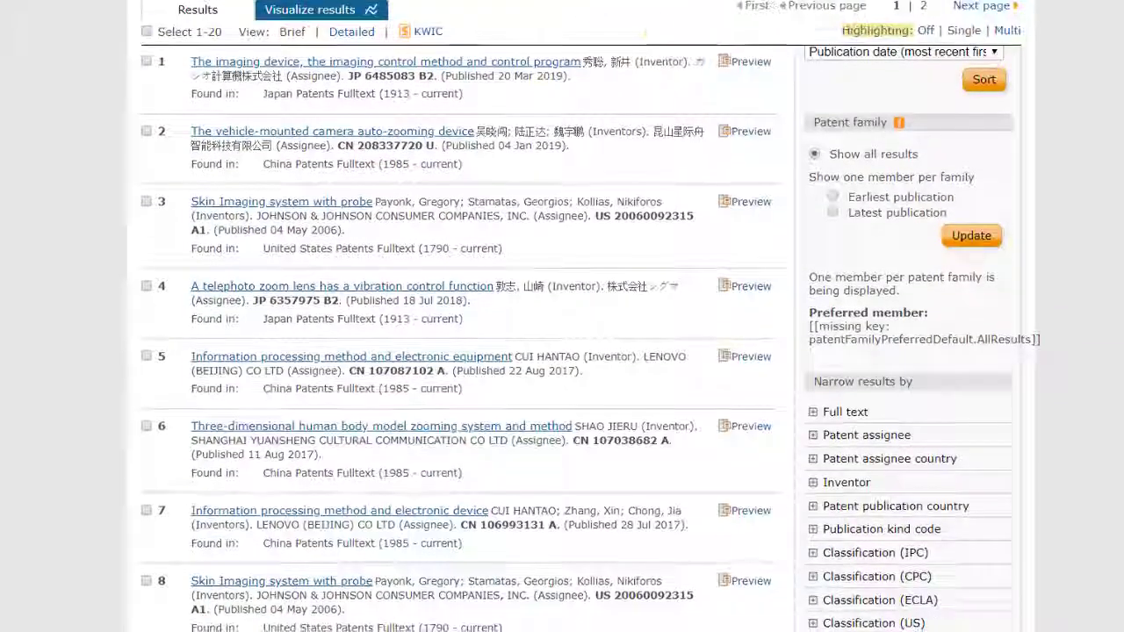
{"action": "scroll", "coordinate": [562, 316], "scroll_direction": "down", "scroll_amount": 6}
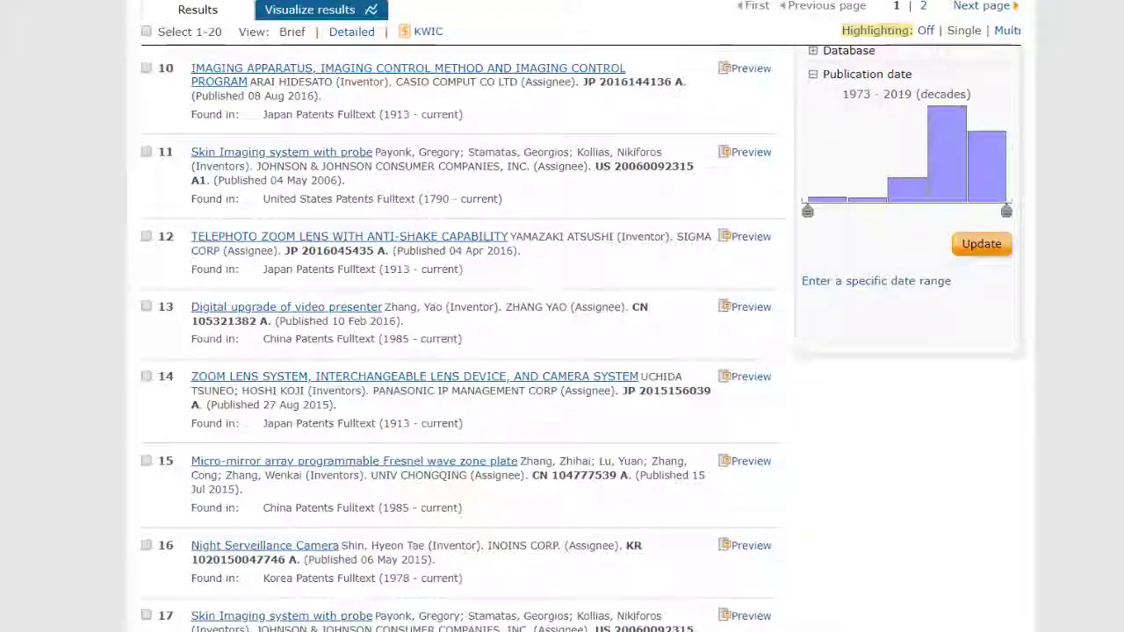
{"action": "scroll", "coordinate": [457, 351], "scroll_direction": "down", "scroll_amount": 2}
{"action": "scroll", "coordinate": [457, 352], "scroll_direction": "up", "scroll_amount": 3}
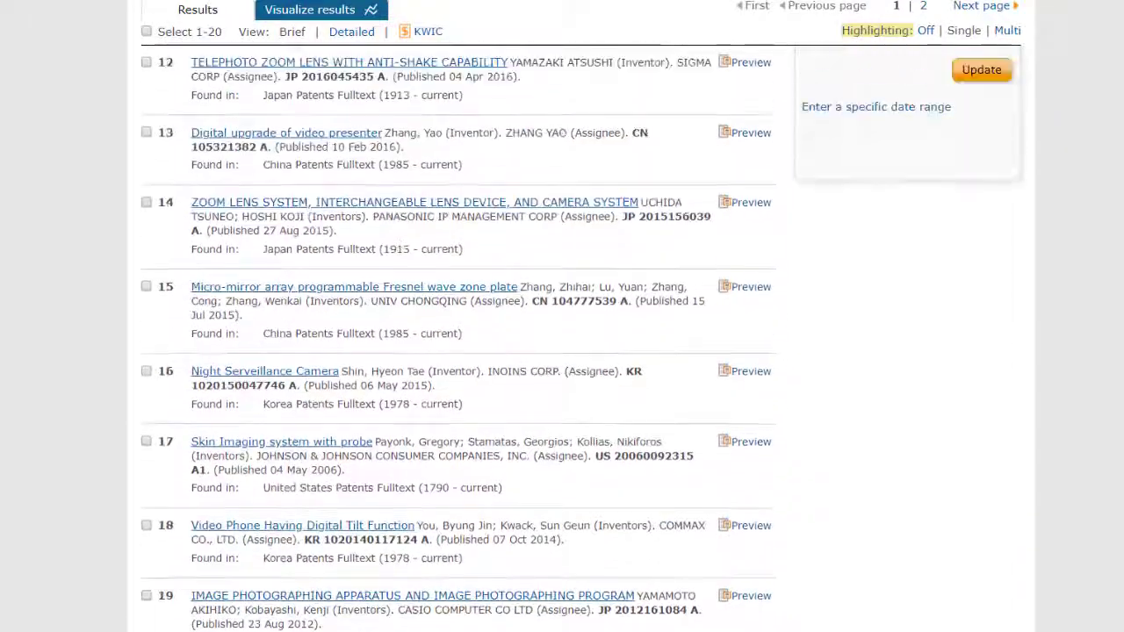
{"action": "scroll", "coordinate": [457, 351], "scroll_direction": "up", "scroll_amount": 6}
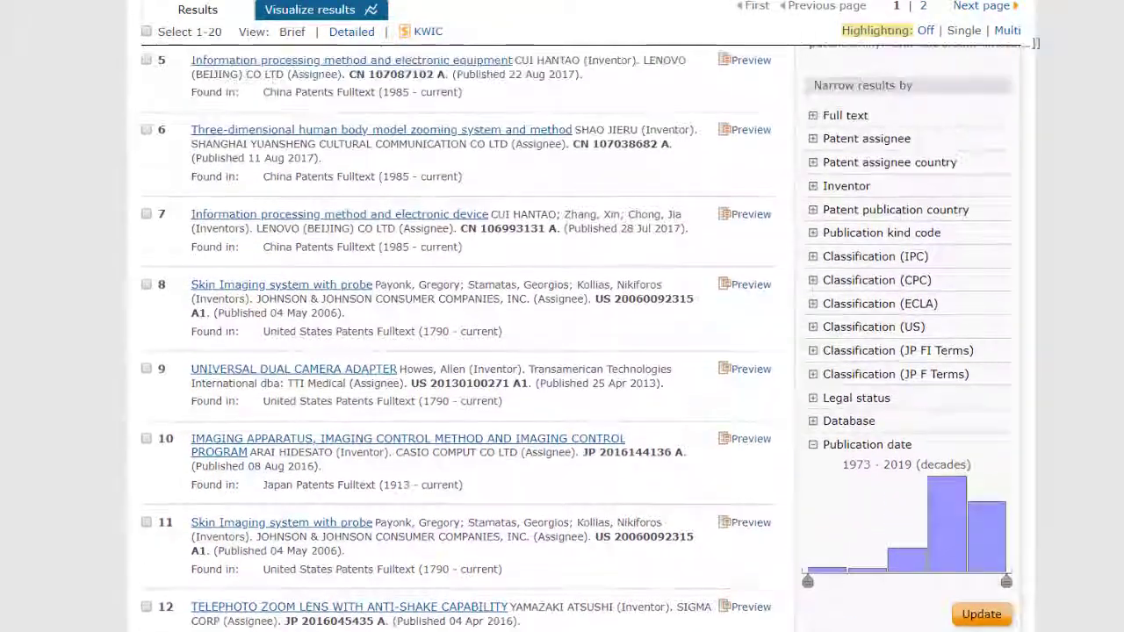
{"action": "scroll", "coordinate": [562, 316], "scroll_direction": "up", "scroll_amount": 5}
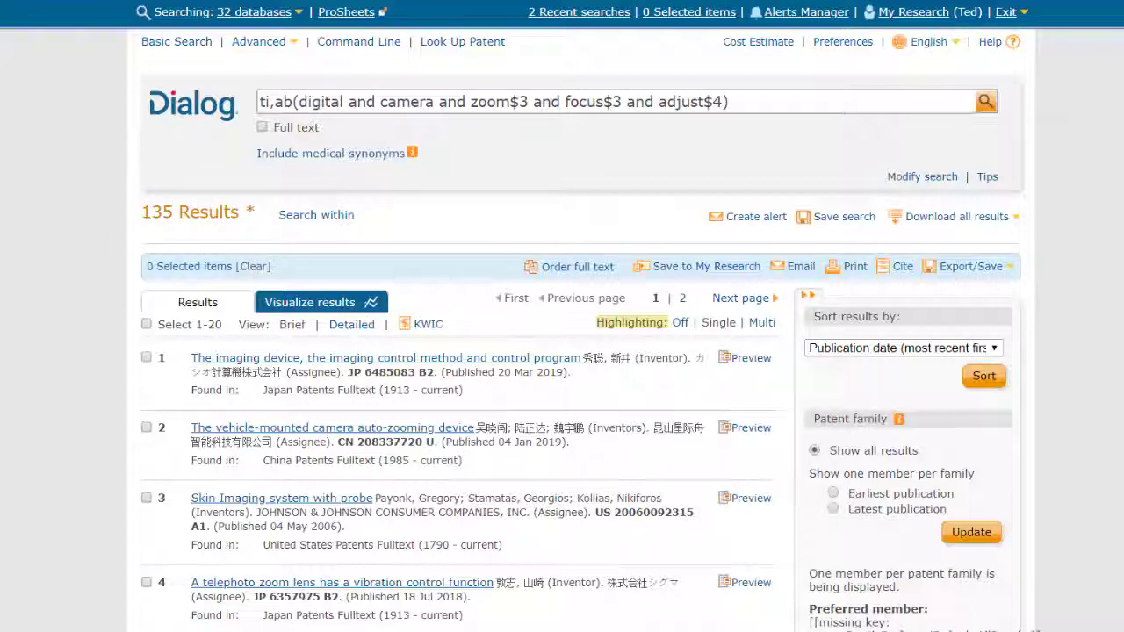
Open the record of result 8, "Skin Imaging system with probe", and return to the results list
{"action": "scroll", "coordinate": [562, 352], "scroll_direction": "down", "scroll_amount": 5}
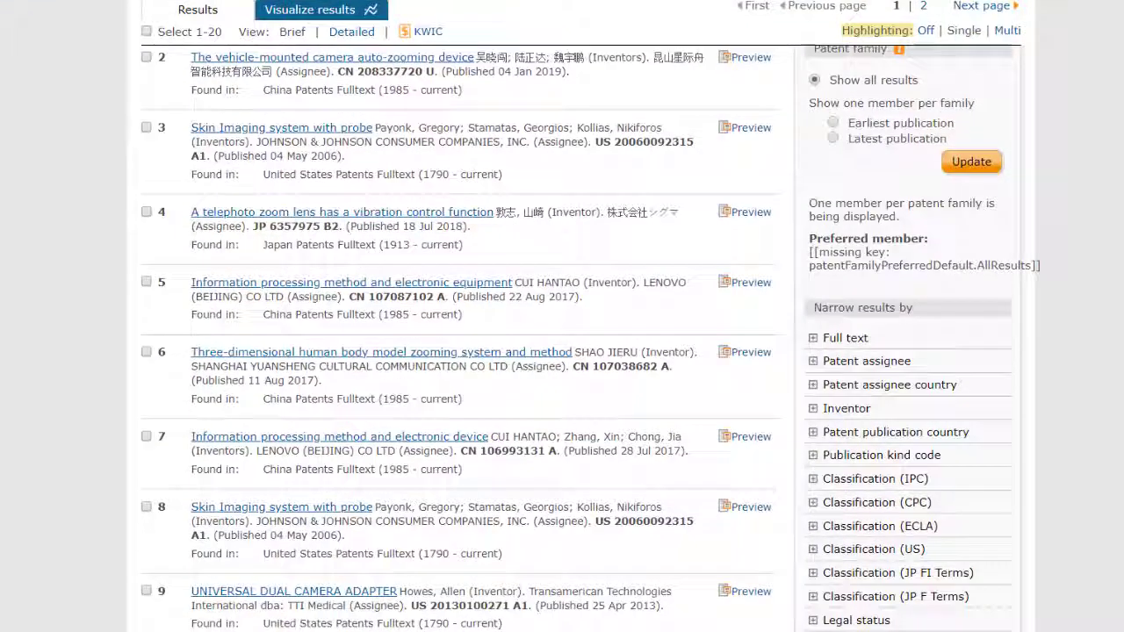
{"action": "scroll", "coordinate": [456, 351], "scroll_direction": "down", "scroll_amount": 3}
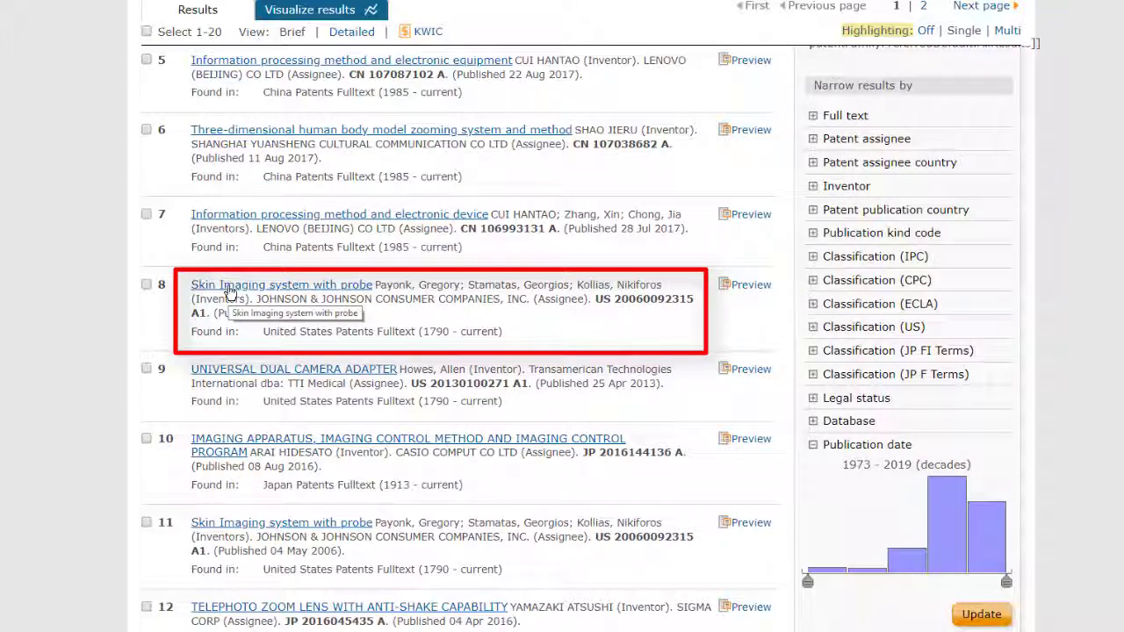
{"action": "left_click_drag", "start_coordinate": [372, 286], "coordinate": [44, 286]}
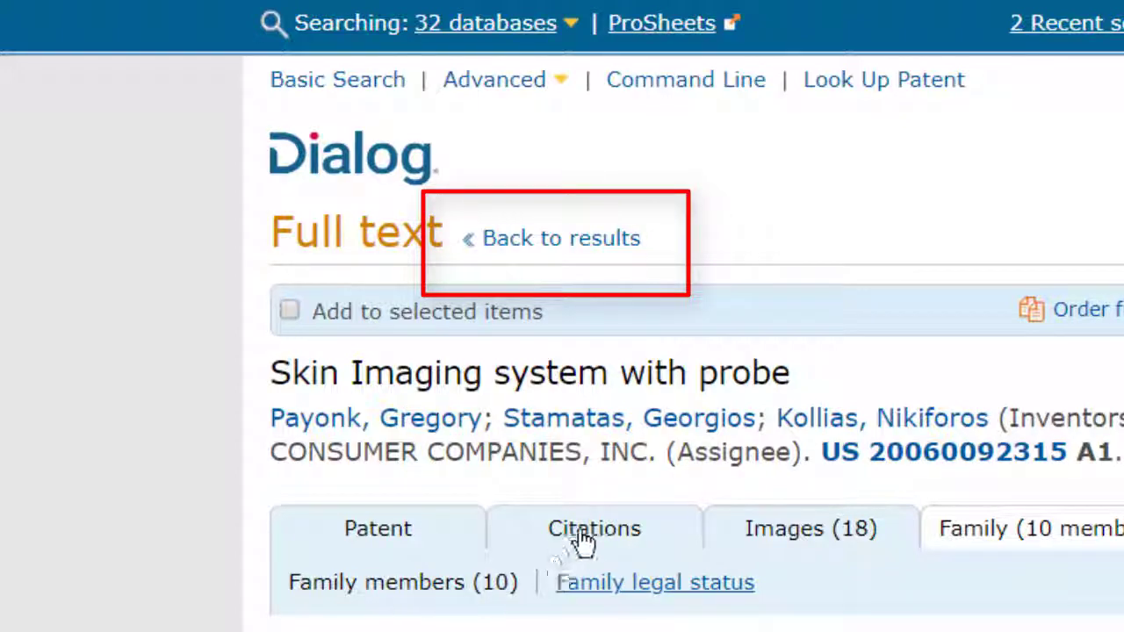
{"action": "left_click", "coordinate": [525, 242]}
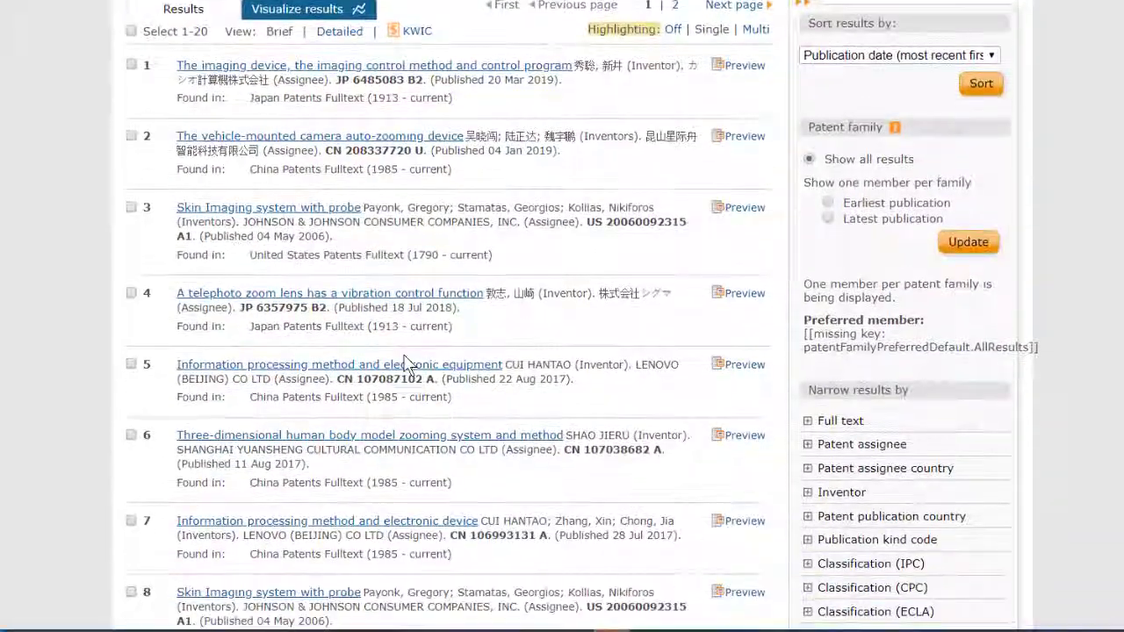
Look over the brief results and switch the results list to the Detailed view
{"action": "scroll", "coordinate": [404, 364], "scroll_direction": "down", "scroll_amount": 1}
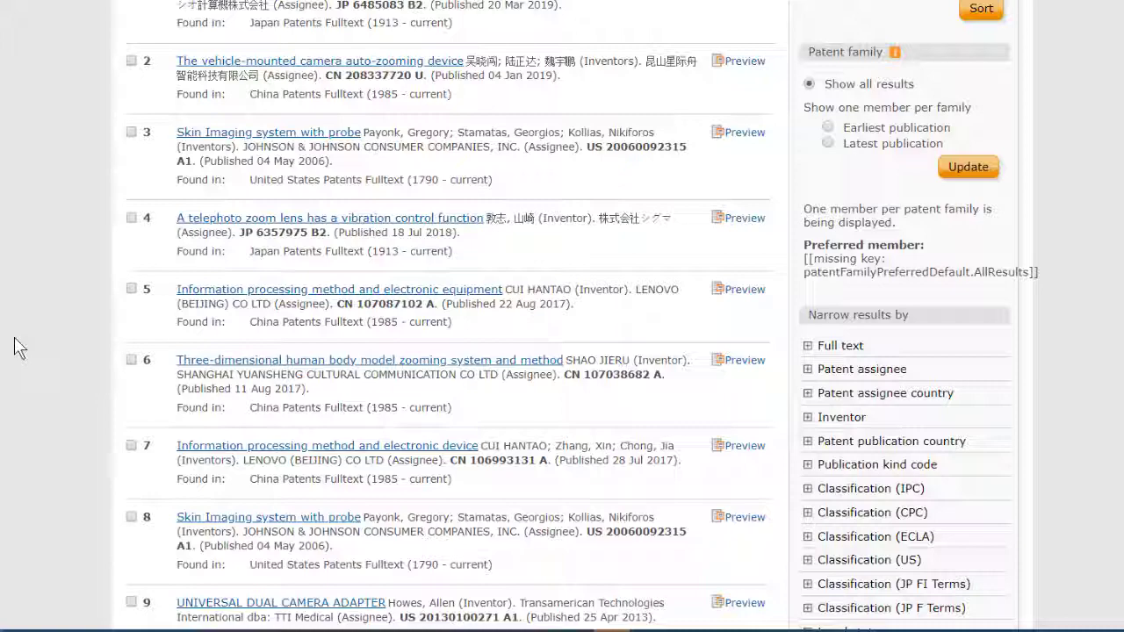
{"action": "scroll", "coordinate": [52, 333], "scroll_direction": "down", "scroll_amount": 8}
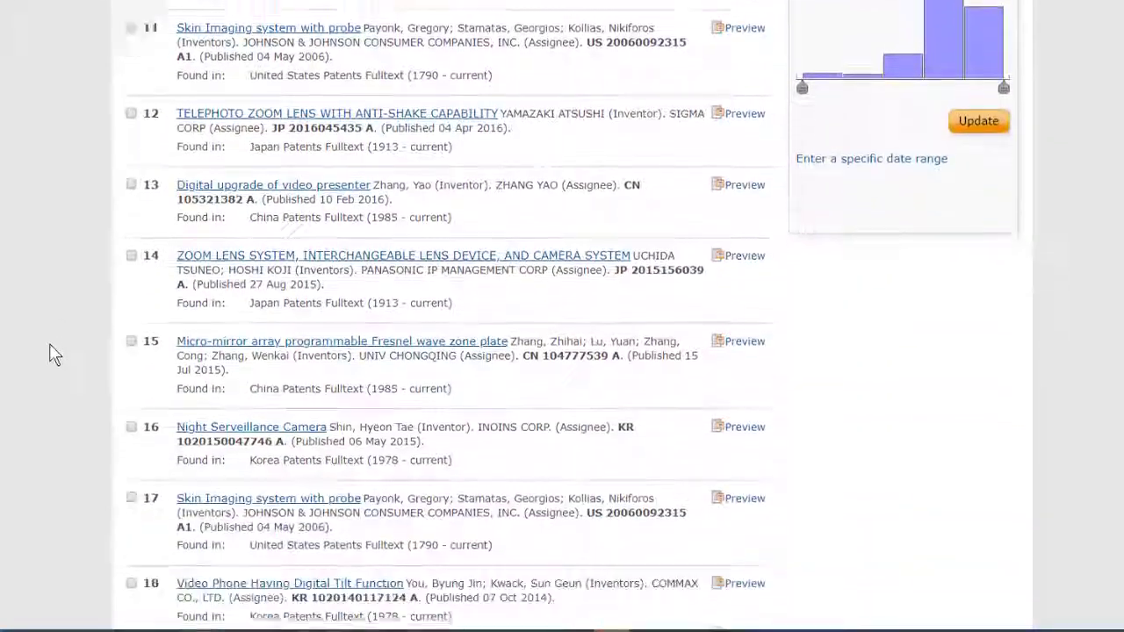
{"action": "scroll", "coordinate": [50, 345], "scroll_direction": "down", "scroll_amount": 2}
{"action": "scroll", "coordinate": [49, 345], "scroll_direction": "up", "scroll_amount": 2}
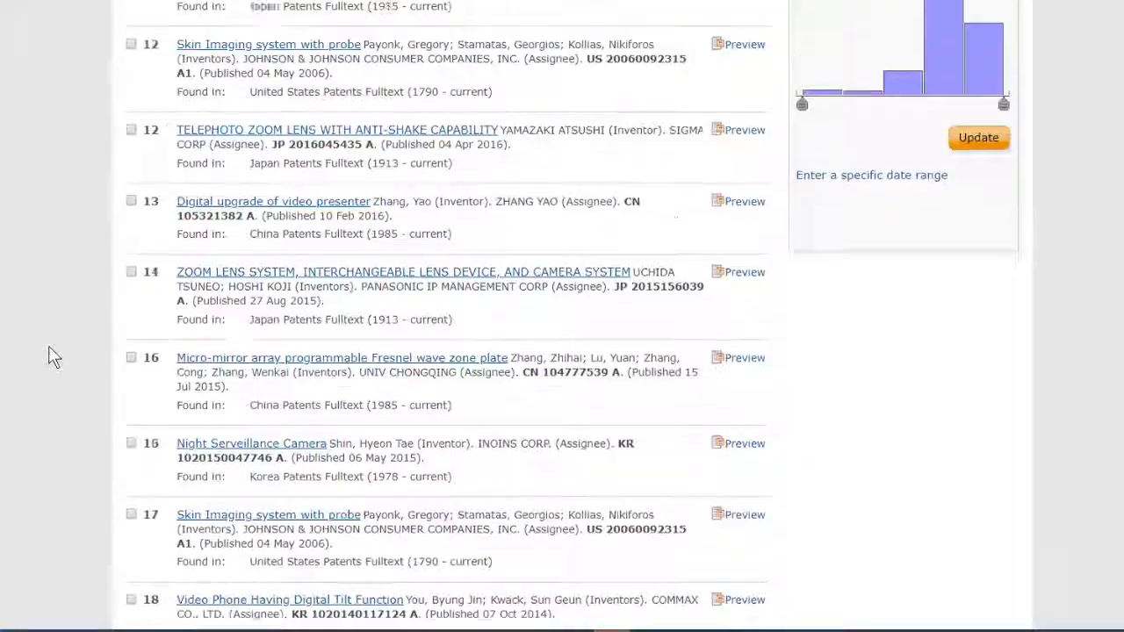
{"action": "scroll", "coordinate": [52, 355], "scroll_direction": "up", "scroll_amount": 7}
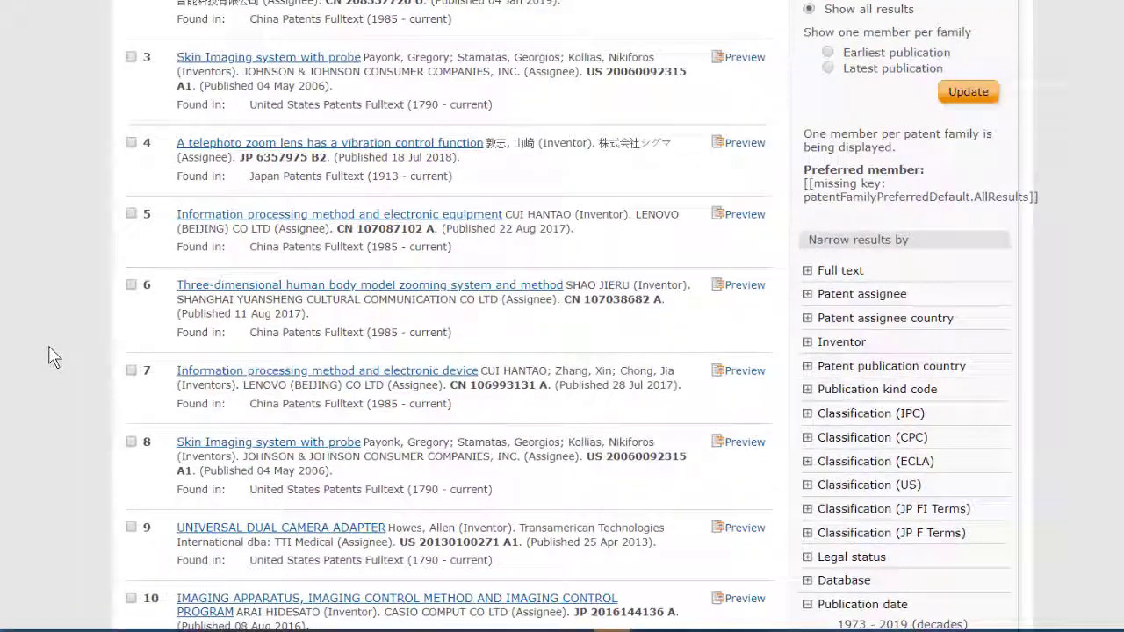
{"action": "scroll", "coordinate": [53, 355], "scroll_direction": "up", "scroll_amount": 1}
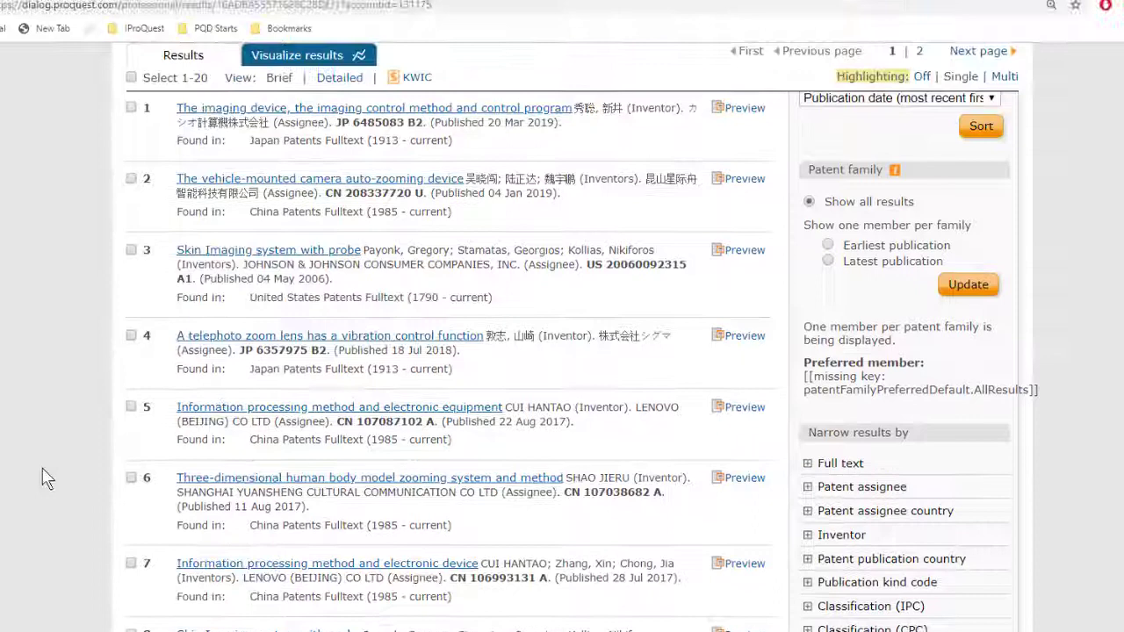
{"action": "left_click", "coordinate": [337, 80]}
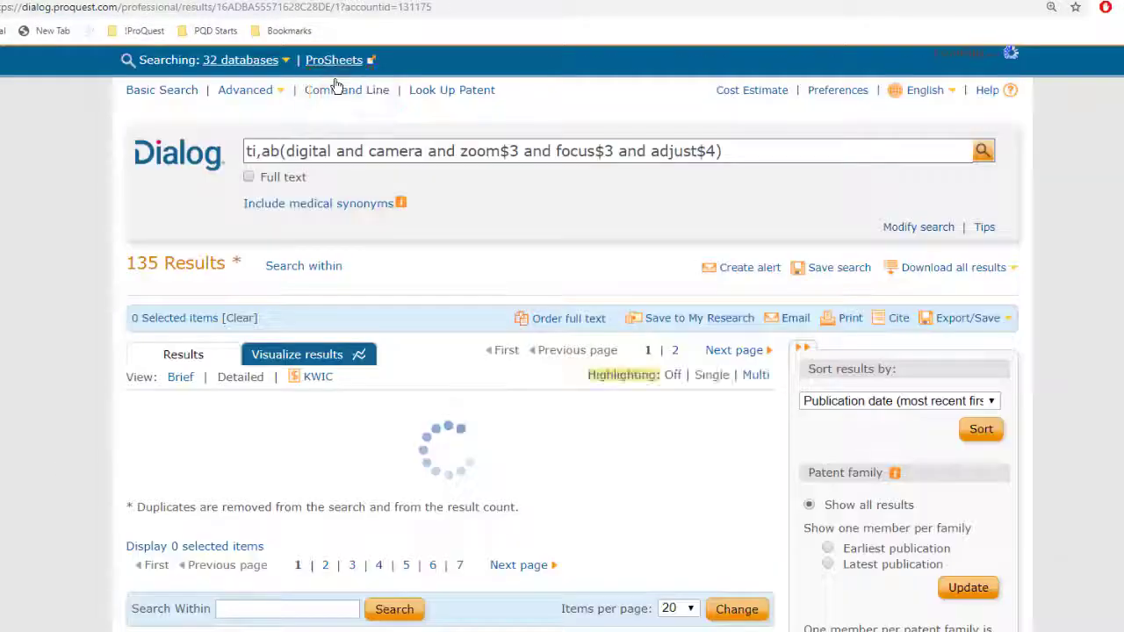
Review the snippets and images of the detailed results and switch the list to the KWIC view
{"action": "scroll", "coordinate": [561, 351], "scroll_direction": "down", "scroll_amount": 2}
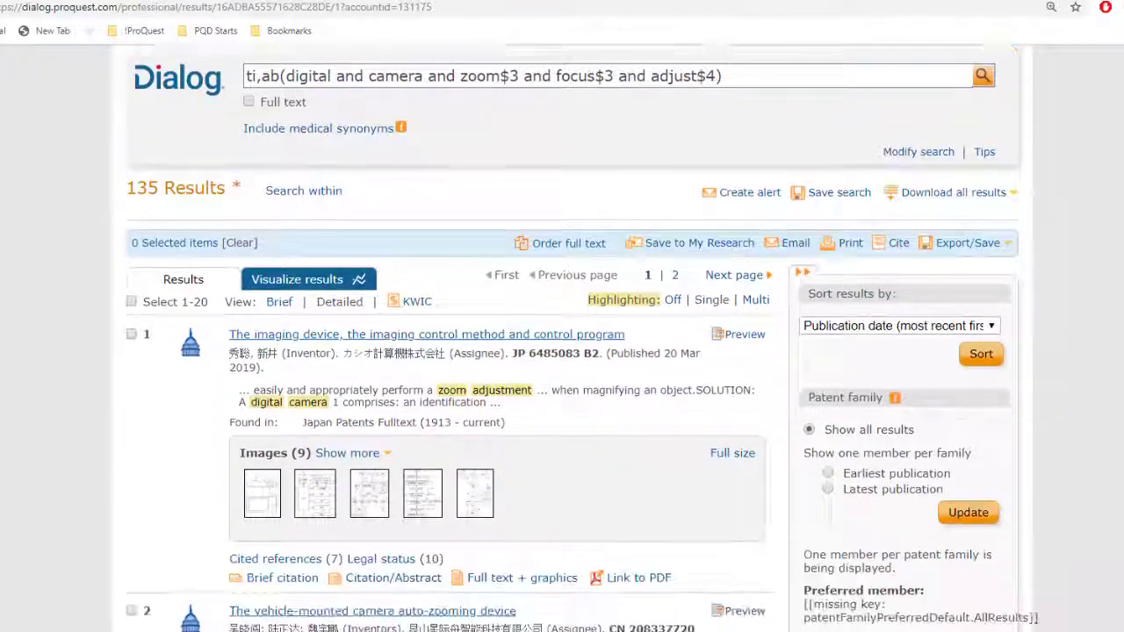
{"action": "scroll", "coordinate": [562, 351], "scroll_direction": "down", "scroll_amount": 1}
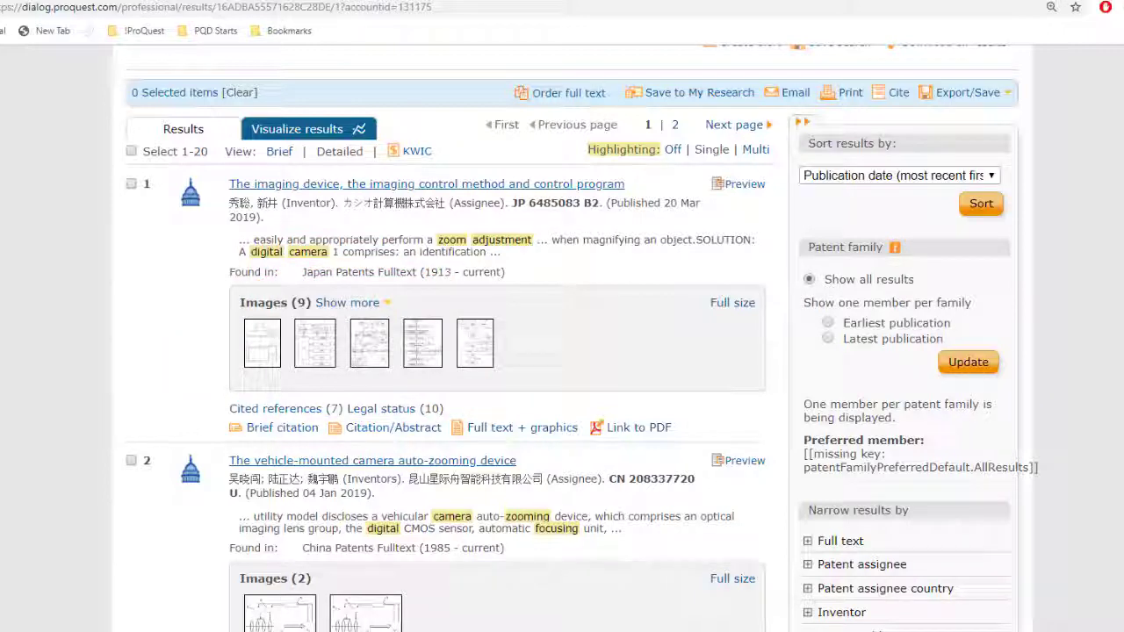
{"action": "scroll", "coordinate": [561, 351], "scroll_direction": "down", "scroll_amount": 7}
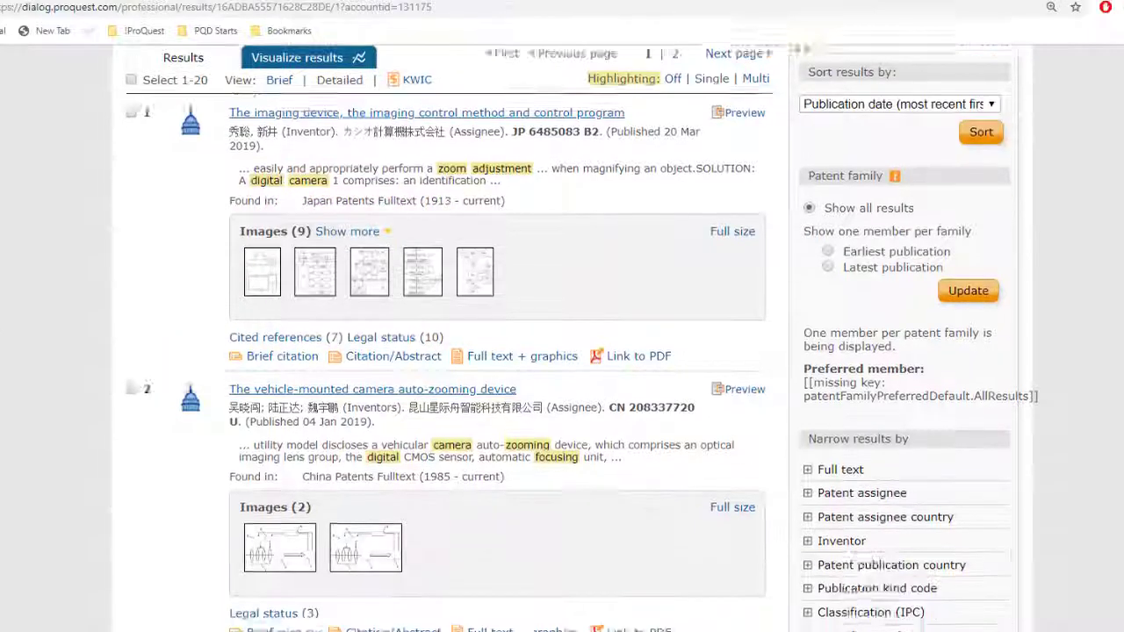
{"action": "scroll", "coordinate": [561, 351], "scroll_direction": "down", "scroll_amount": 1}
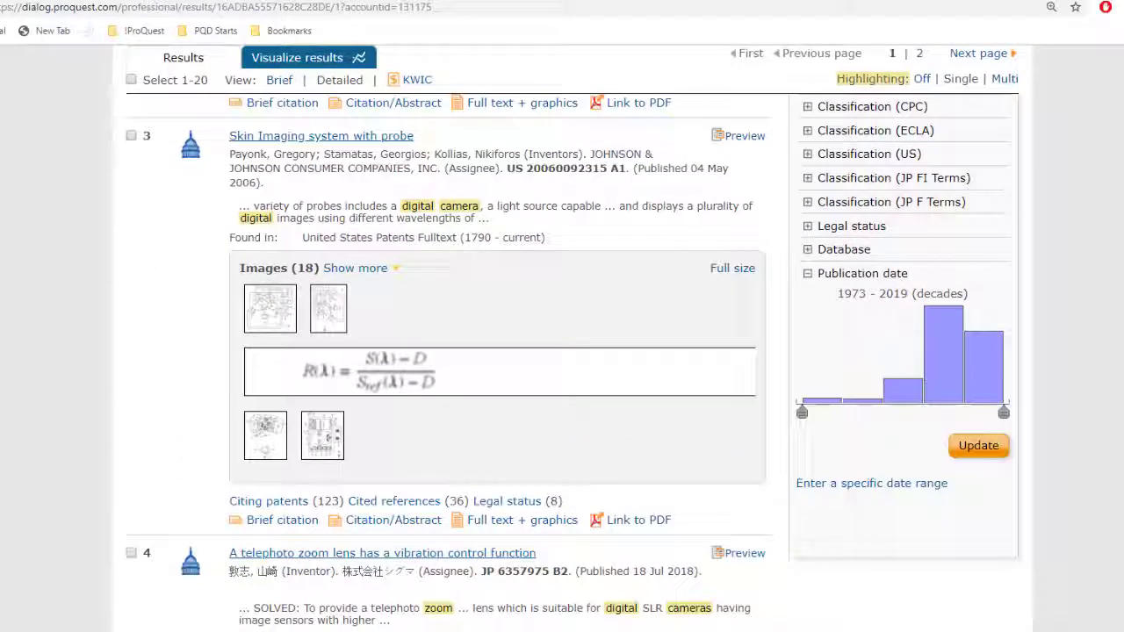
{"action": "scroll", "coordinate": [562, 351], "scroll_direction": "down", "scroll_amount": 4}
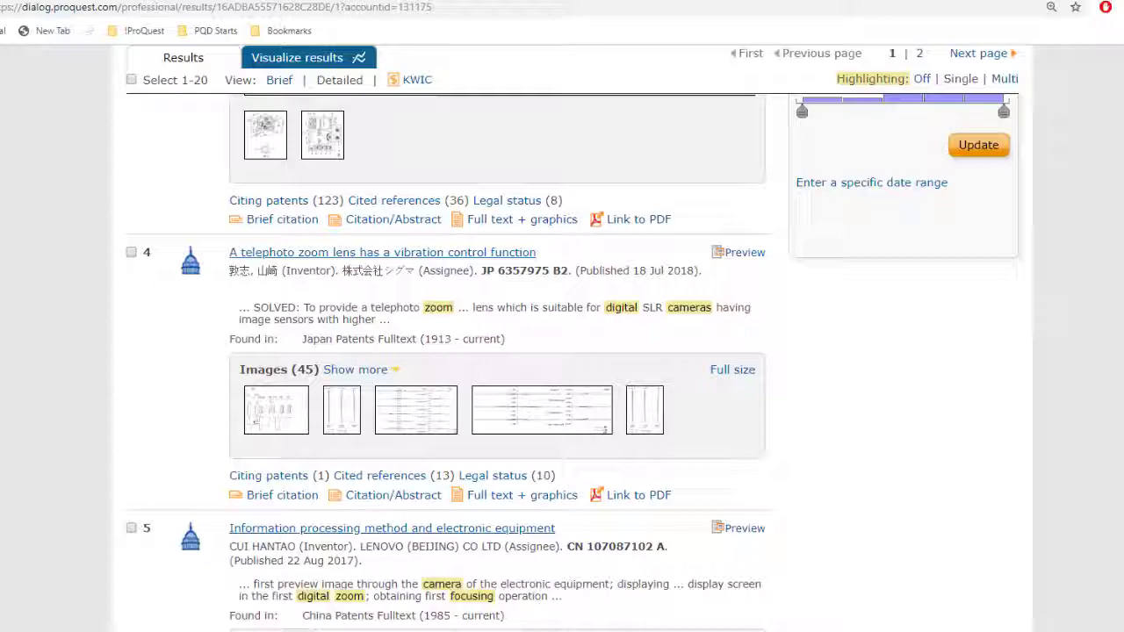
{"action": "scroll", "coordinate": [239, 258], "scroll_direction": "up", "scroll_amount": 15}
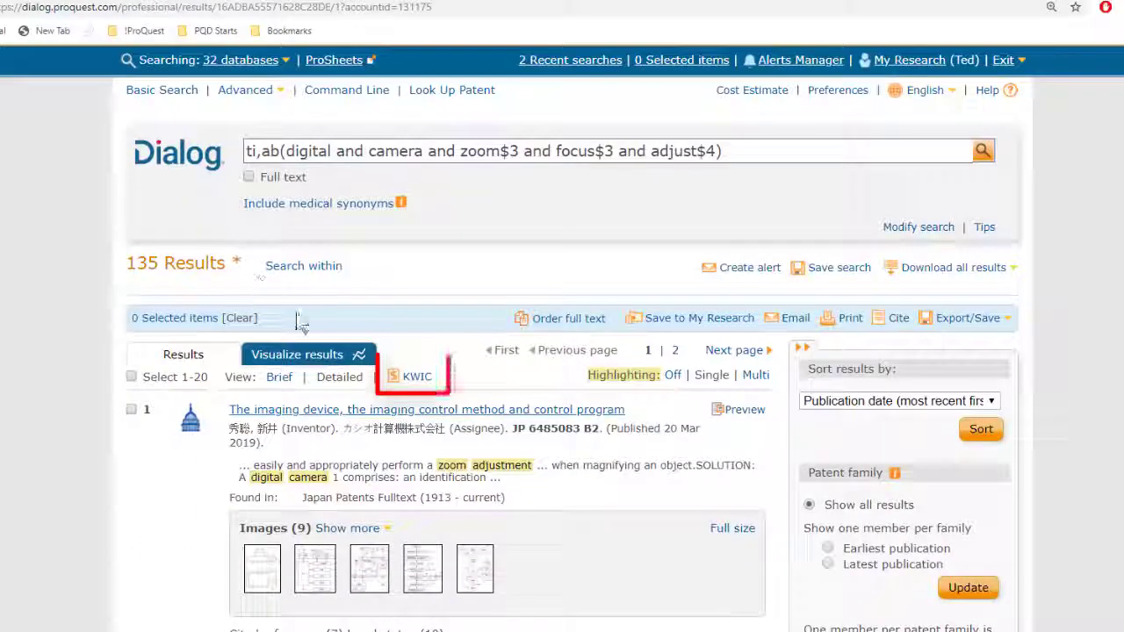
{"action": "left_click", "coordinate": [418, 379]}
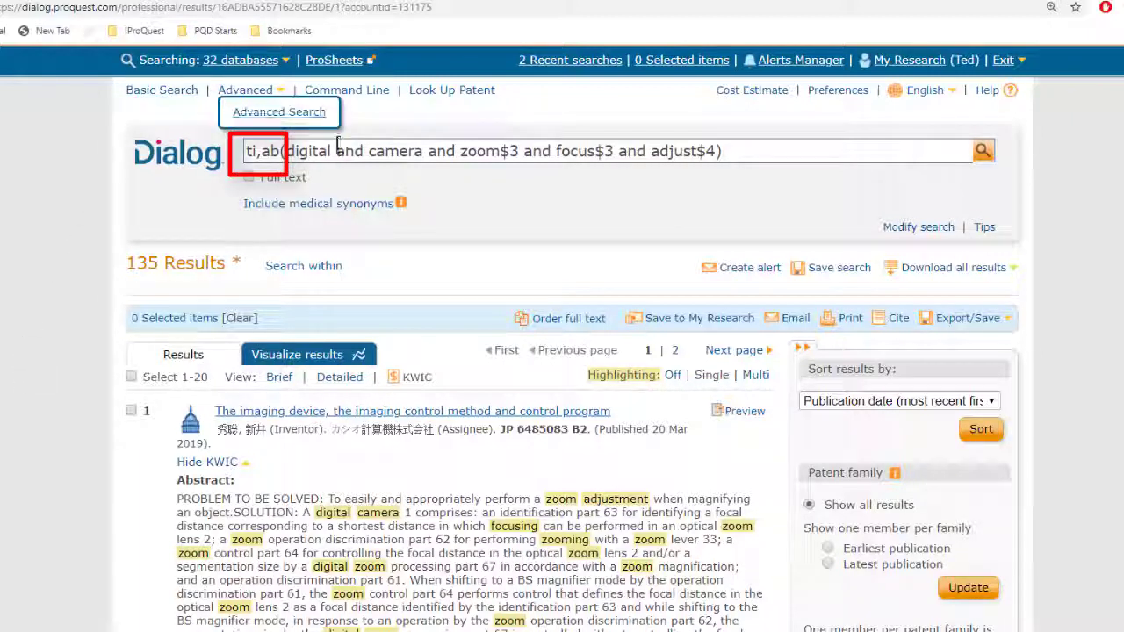
Read the KWIC abstracts of the first results and set the search term highlighting to Multi
{"action": "scroll", "coordinate": [60, 212], "scroll_direction": "down", "scroll_amount": 1}
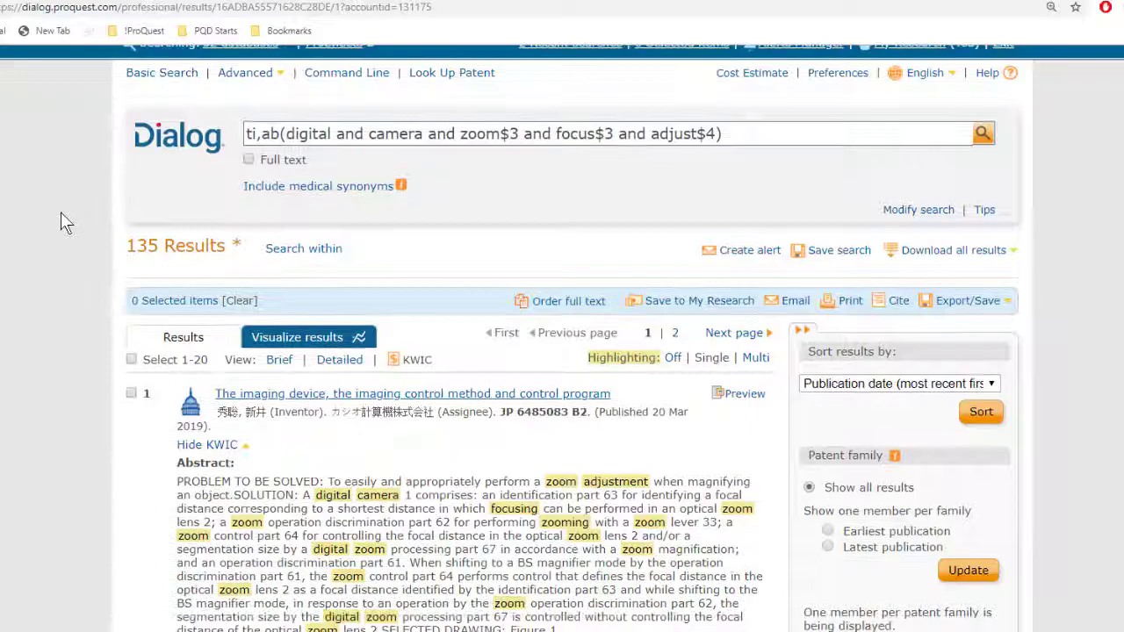
{"action": "scroll", "coordinate": [58, 234], "scroll_direction": "down", "scroll_amount": 1}
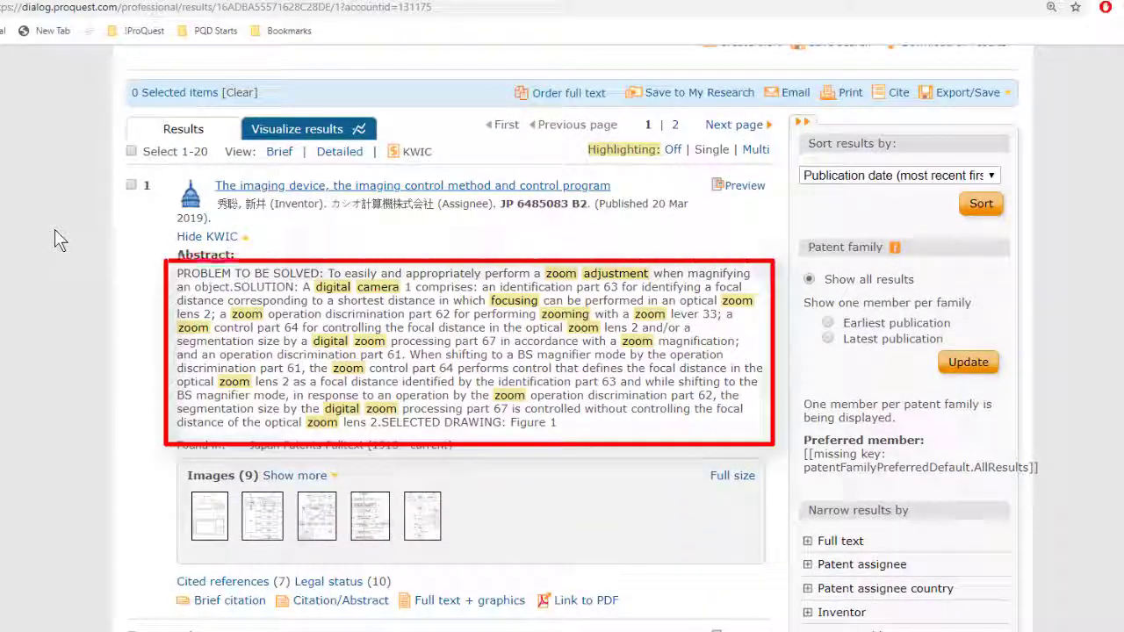
{"action": "scroll", "coordinate": [54, 229], "scroll_direction": "down", "scroll_amount": 6}
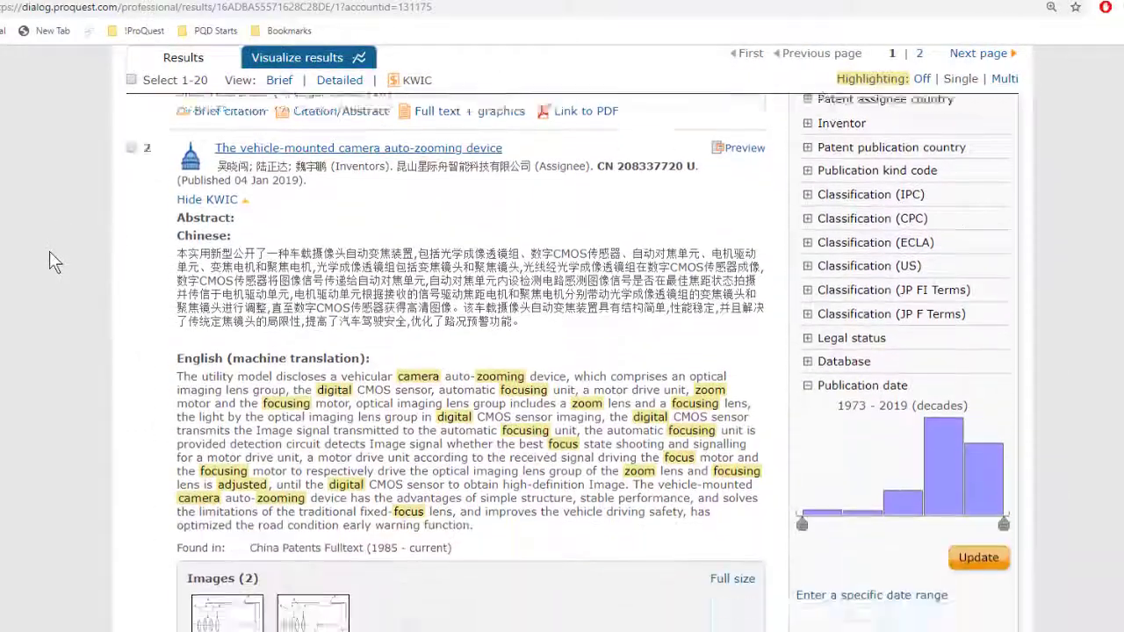
{"action": "scroll", "coordinate": [49, 251], "scroll_direction": "down", "scroll_amount": 3}
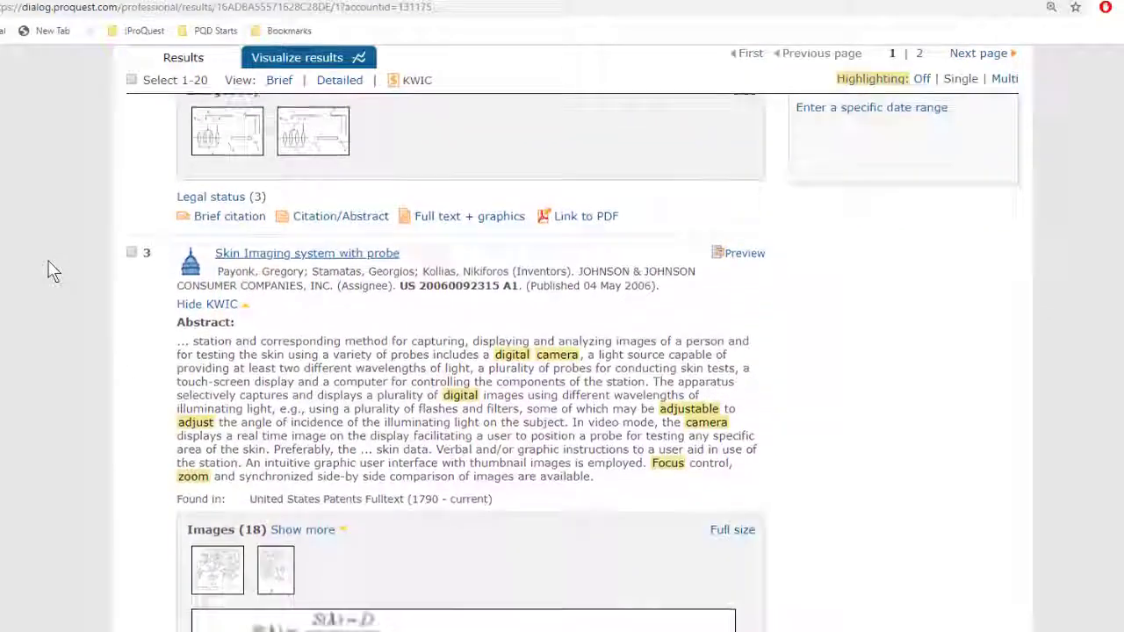
{"action": "scroll", "coordinate": [50, 254], "scroll_direction": "up", "scroll_amount": 10}
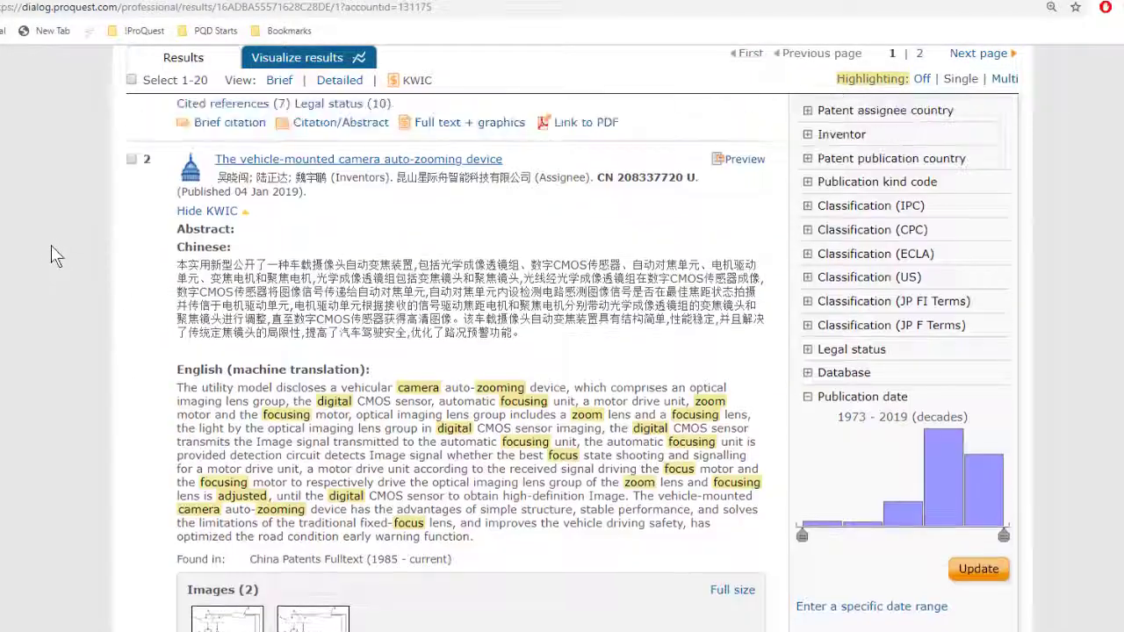
{"action": "scroll", "coordinate": [51, 244], "scroll_direction": "up", "scroll_amount": 3}
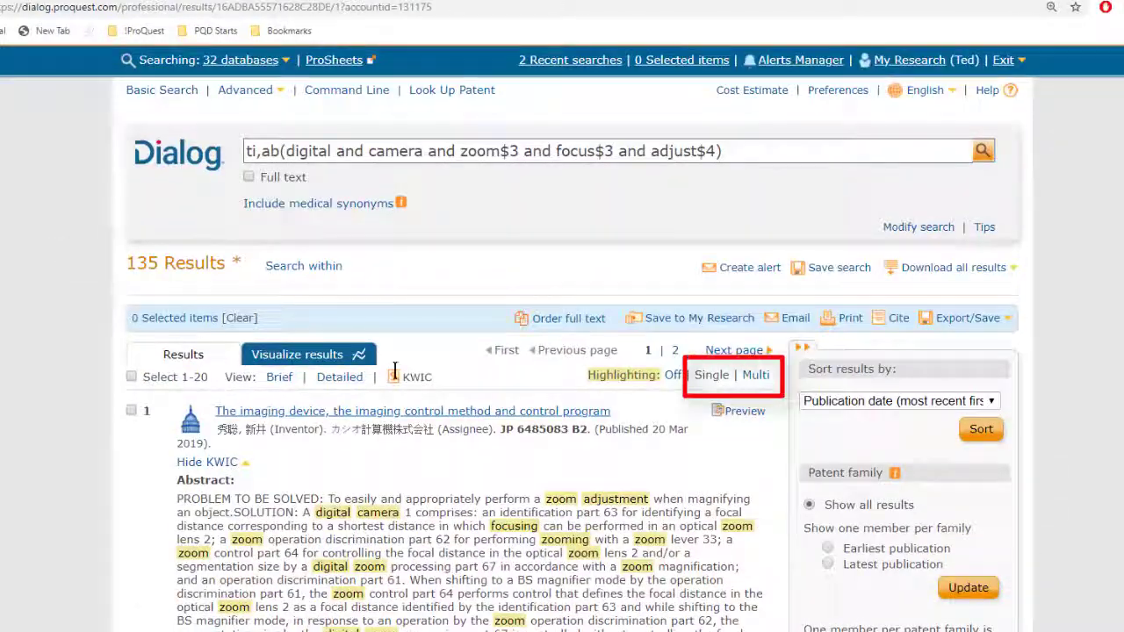
{"action": "double_click", "coordinate": [755, 378]}
Review the multi-colour highlighted abstracts and hide the KWIC text of result 6, "Three-dimensional human body model zooming system and method"
{"action": "scroll", "coordinate": [755, 377], "scroll_direction": "down", "scroll_amount": 3}
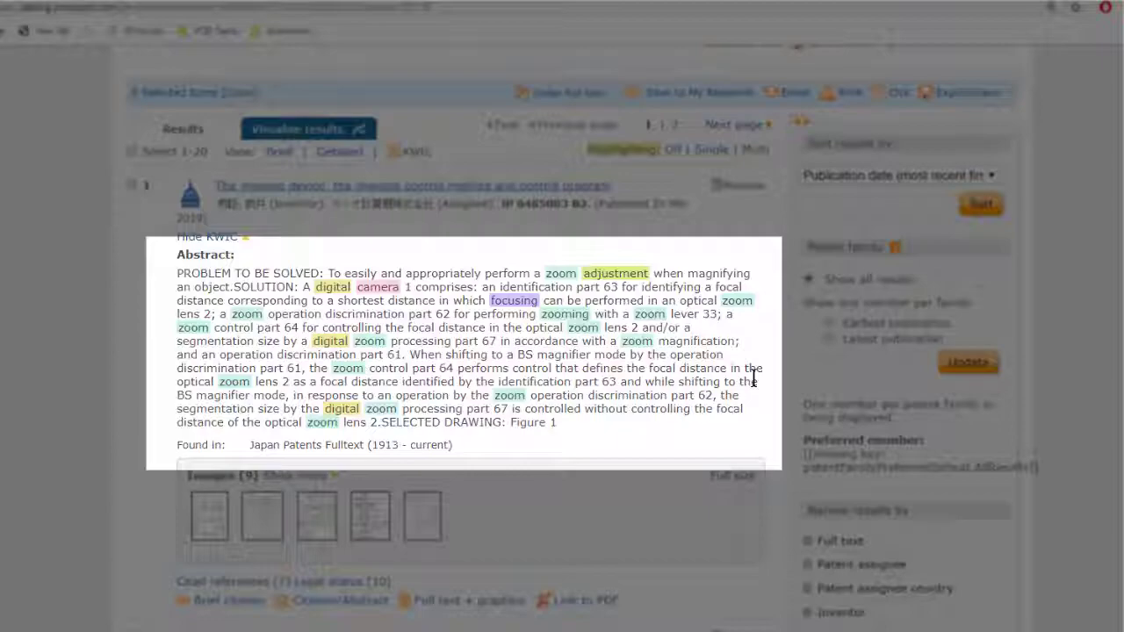
{"action": "scroll", "coordinate": [753, 377], "scroll_direction": "down", "scroll_amount": 5}
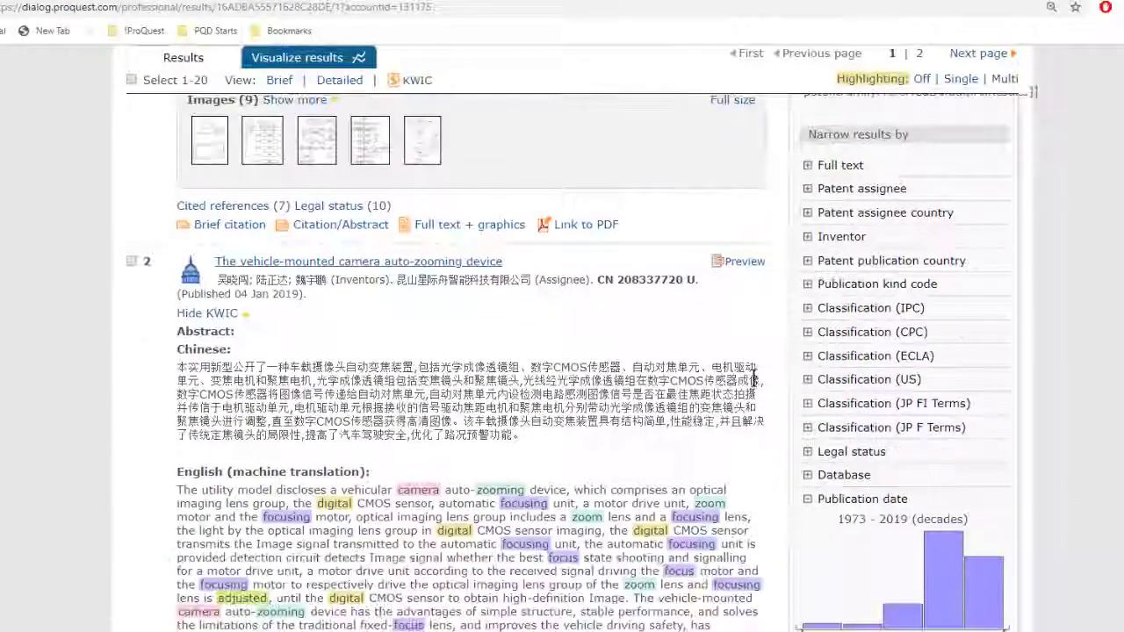
{"action": "scroll", "coordinate": [753, 380], "scroll_direction": "down", "scroll_amount": 7}
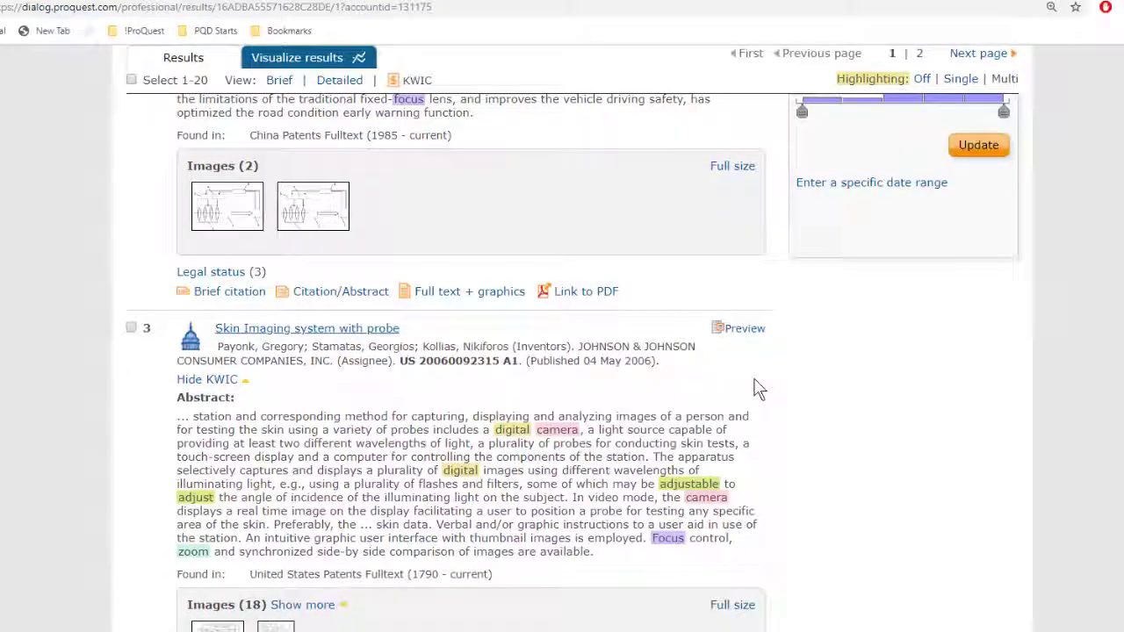
{"action": "scroll", "coordinate": [759, 388], "scroll_direction": "down", "scroll_amount": 7}
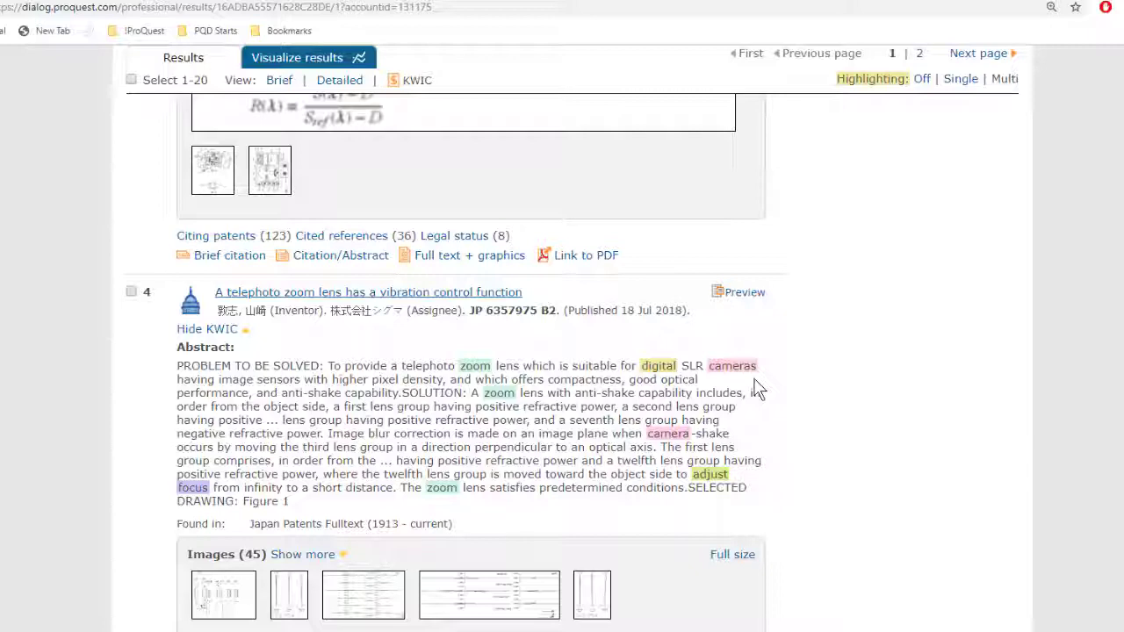
{"action": "scroll", "coordinate": [756, 390], "scroll_direction": "down", "scroll_amount": 4}
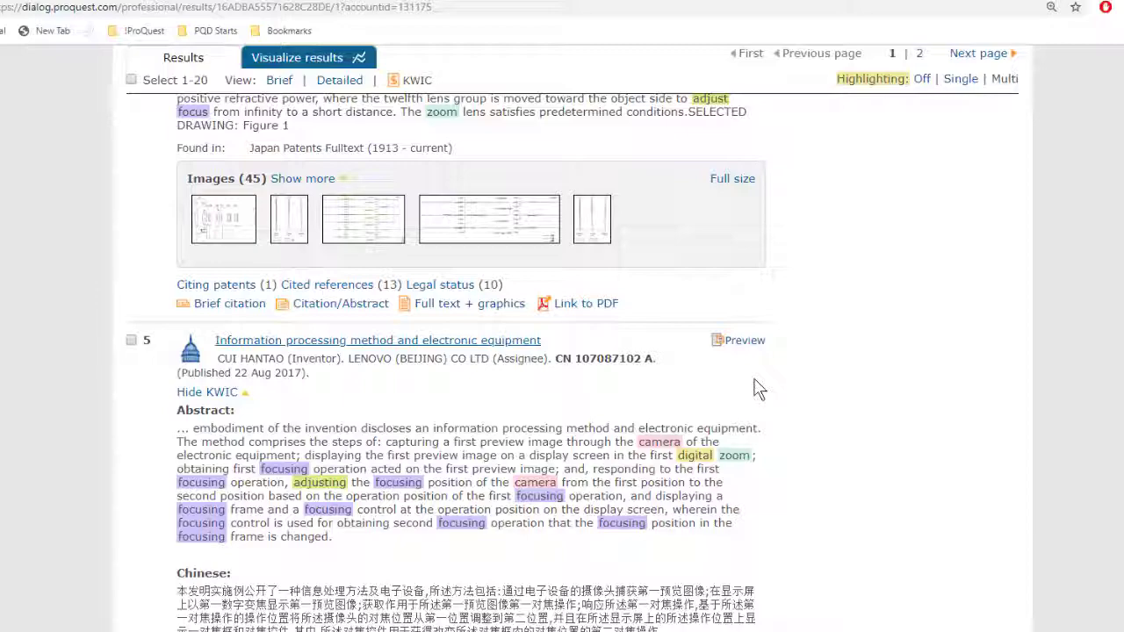
{"action": "scroll", "coordinate": [753, 379], "scroll_direction": "down", "scroll_amount": 3}
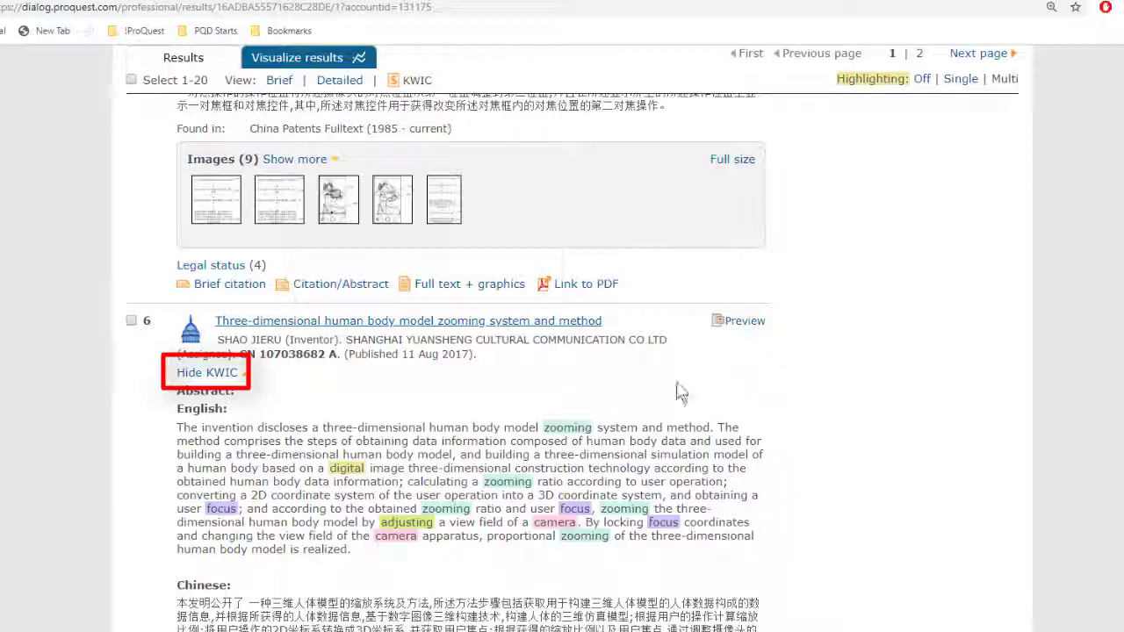
{"action": "left_click", "coordinate": [216, 377]}
{"action": "scroll", "coordinate": [218, 382], "scroll_direction": "down", "scroll_amount": 3}
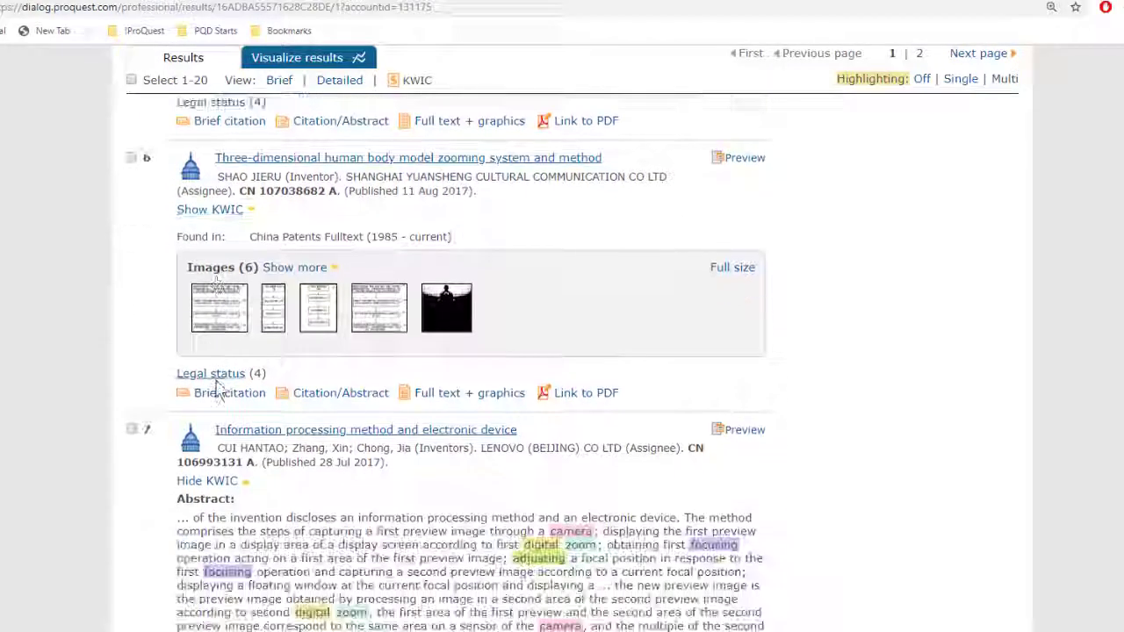
Hide the KWIC text of result 7, "Information processing method and electronic device", and result 8, "Skin Imaging system with probe"
{"action": "left_click", "coordinate": [217, 418]}
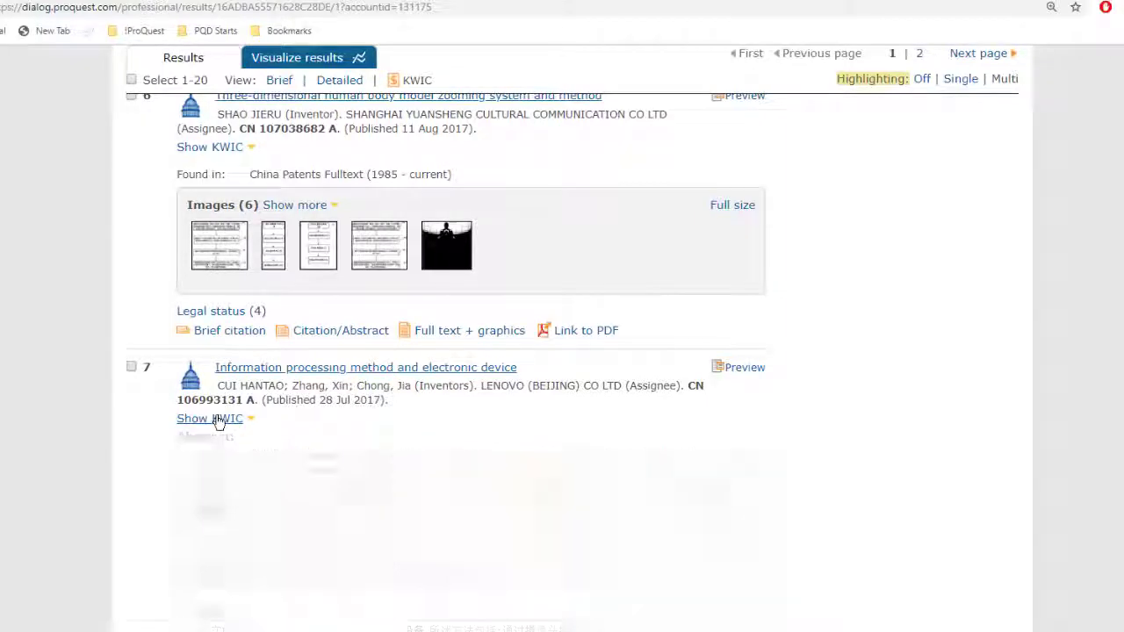
{"action": "scroll", "coordinate": [218, 421], "scroll_direction": "down", "scroll_amount": 3}
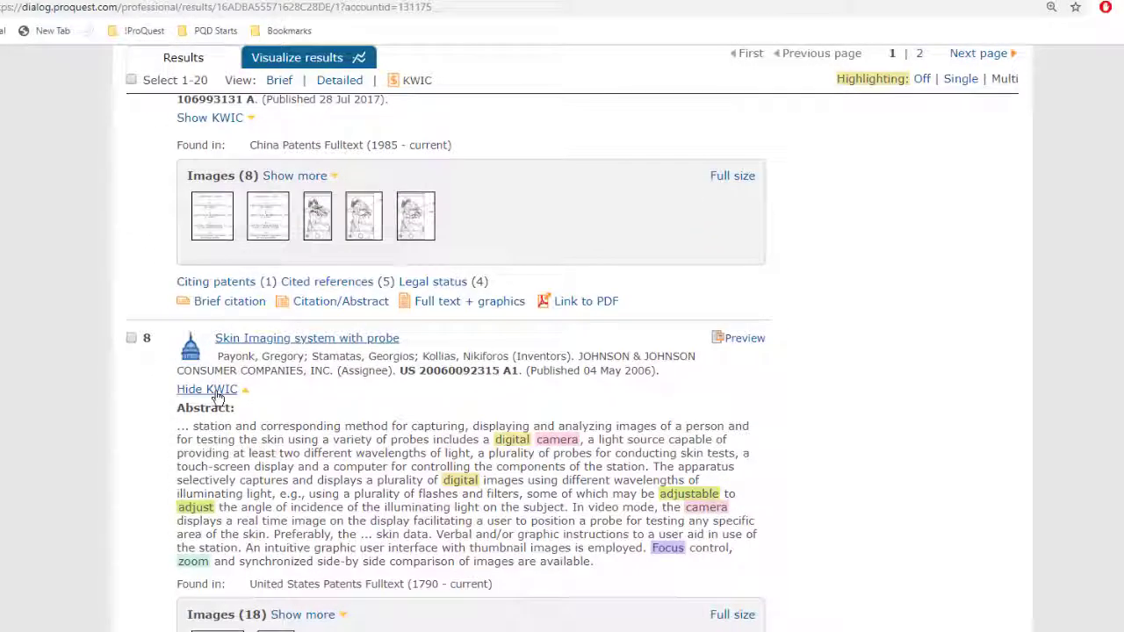
{"action": "left_click", "coordinate": [216, 390]}
{"action": "scroll", "coordinate": [218, 419], "scroll_direction": "down", "scroll_amount": 3}
{"action": "scroll", "coordinate": [218, 418], "scroll_direction": "down", "scroll_amount": 1}
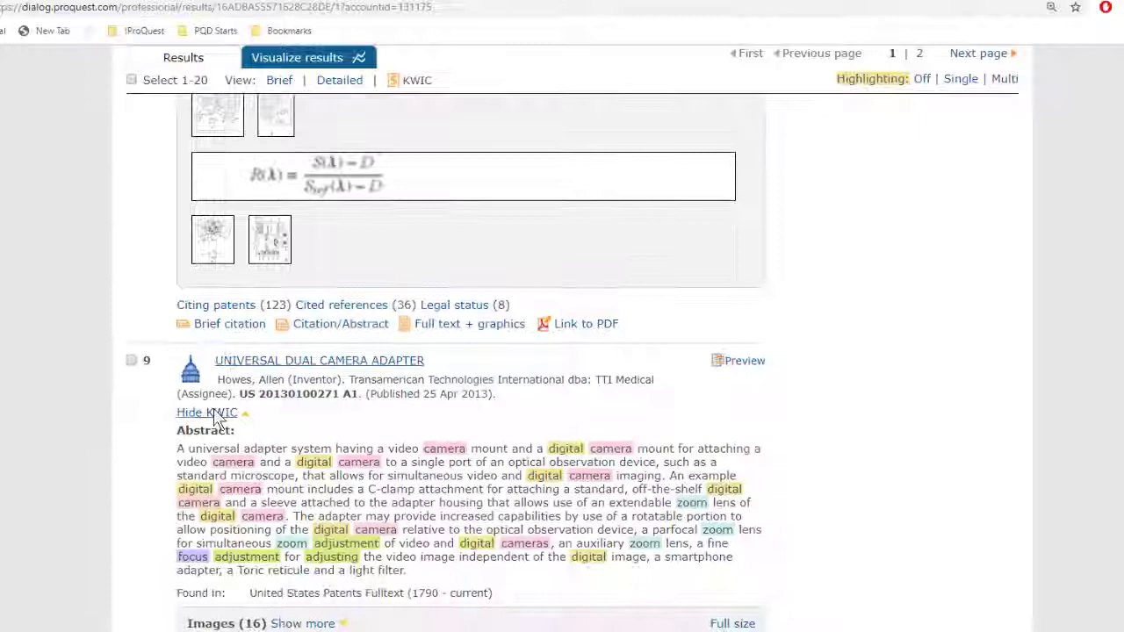
Toggle the KWIC text of result 9, "UNIVERSAL DUAL CAMERA ADAPTER", off and on twice, leaving it shown
{"action": "left_click", "coordinate": [220, 416]}
{"action": "scroll", "coordinate": [221, 420], "scroll_direction": "down", "scroll_amount": 2}
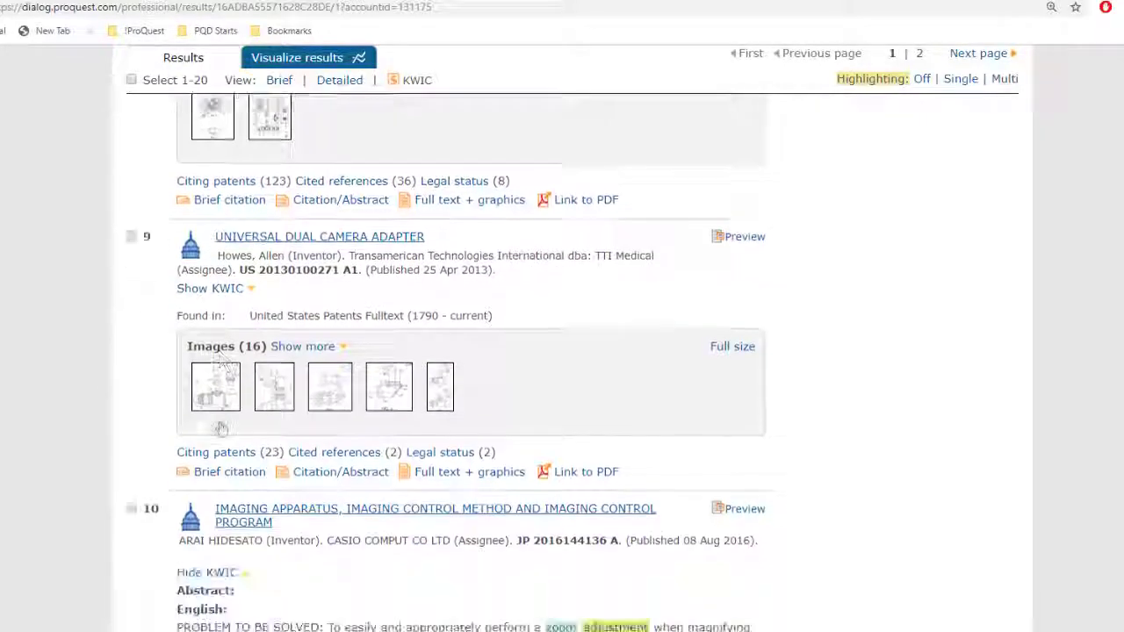
{"action": "left_click", "coordinate": [211, 263]}
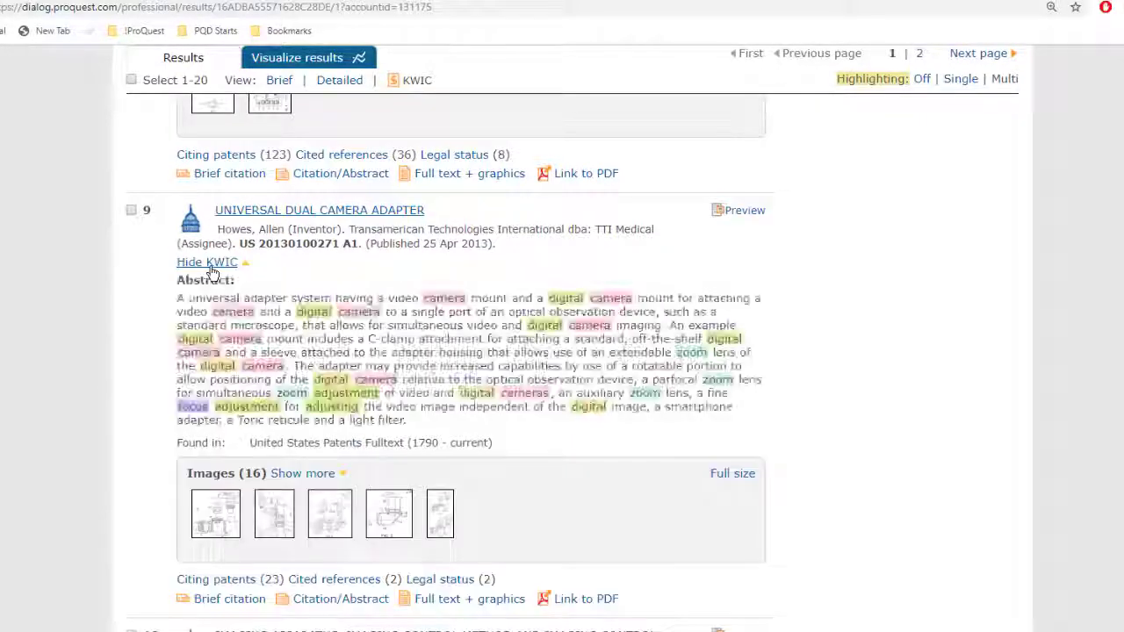
{"action": "left_click", "coordinate": [210, 265]}
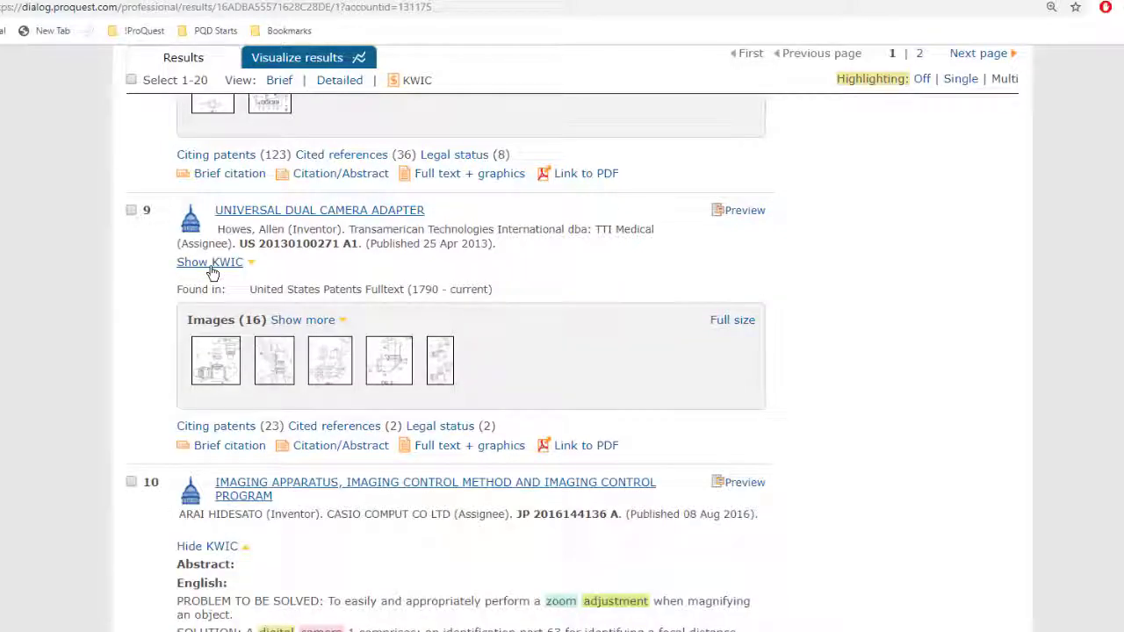
{"action": "left_click", "coordinate": [210, 265]}
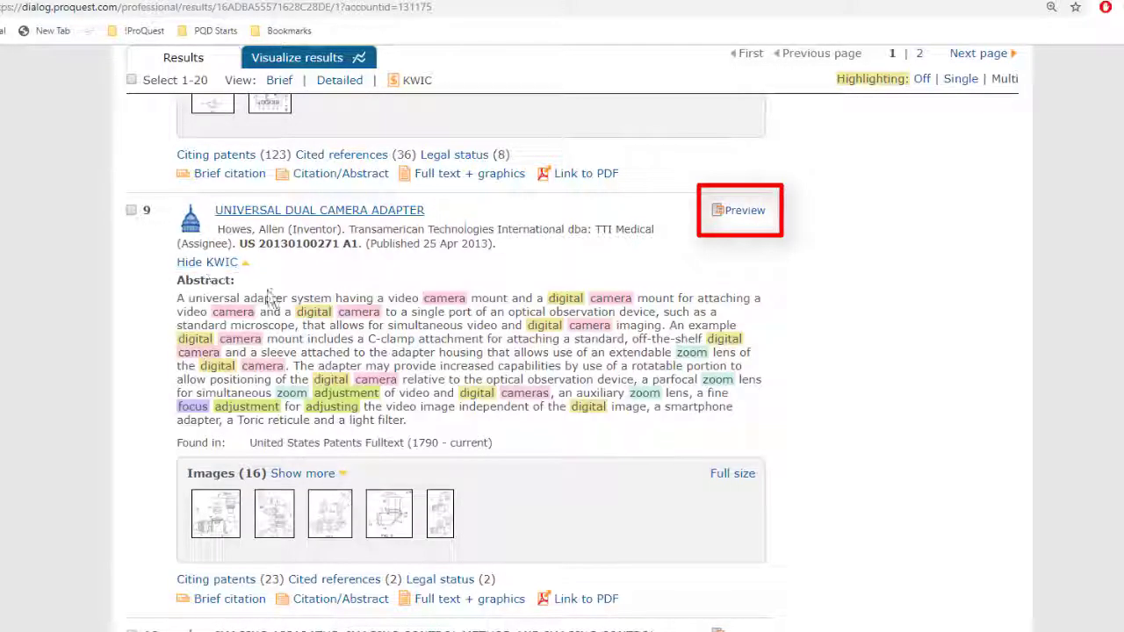
Preview result 9, "UNIVERSAL DUAL CAMERA ADAPTER", and look over its images, citation links and document format links
{"action": "left_click", "coordinate": [737, 211]}
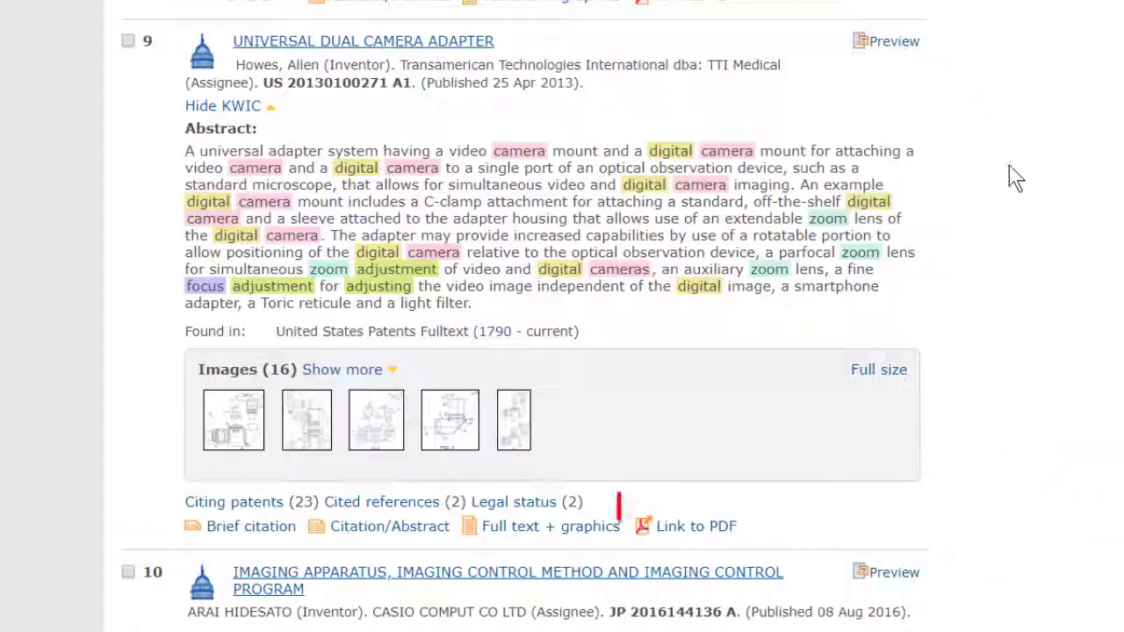
{"action": "scroll", "coordinate": [1007, 180], "scroll_direction": "down", "scroll_amount": 2}
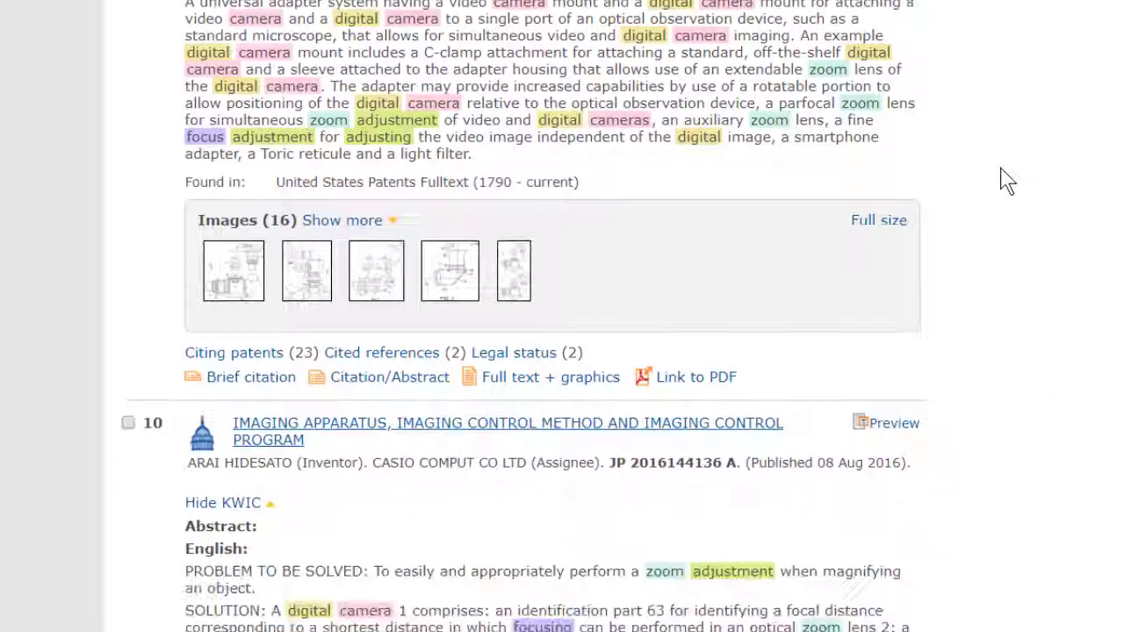
{"action": "scroll", "coordinate": [1006, 180], "scroll_direction": "down", "scroll_amount": 1}
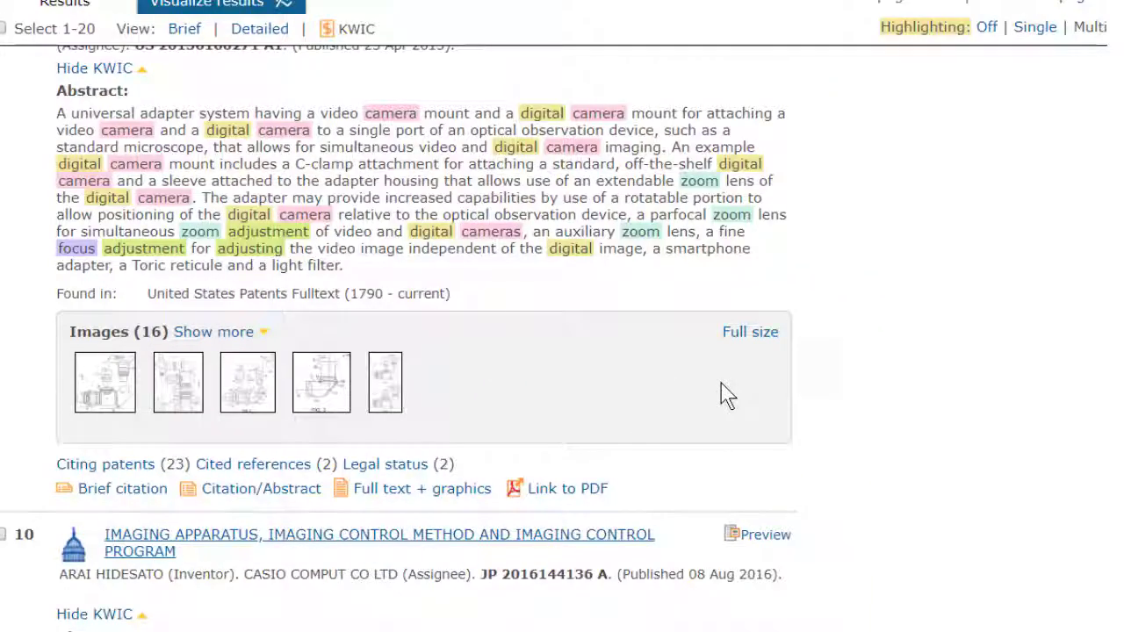
Return to the start of the results and view the available sort orders for the results list
{"action": "scroll", "coordinate": [727, 395], "scroll_direction": "up", "scroll_amount": 20}
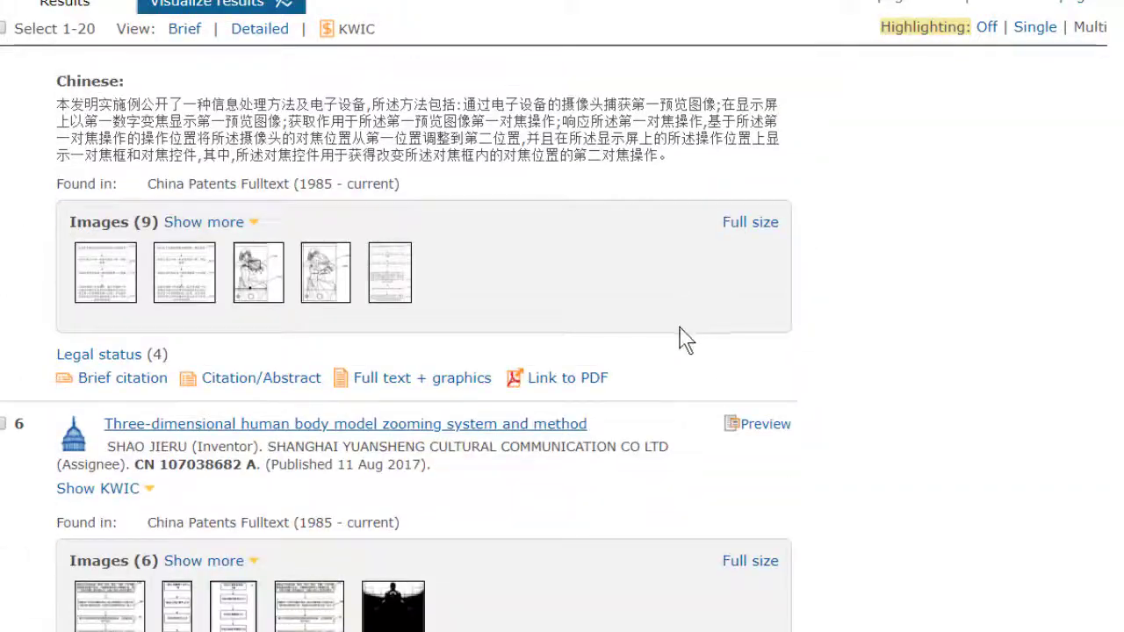
{"action": "scroll", "coordinate": [676, 312], "scroll_direction": "up", "scroll_amount": 15}
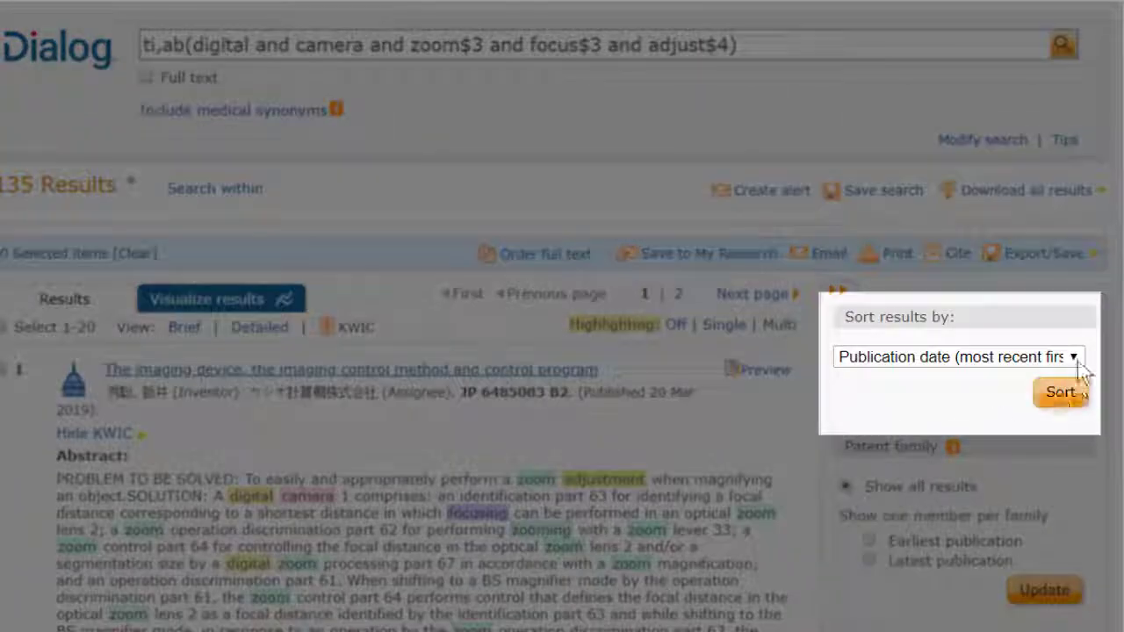
{"action": "left_click", "coordinate": [1077, 358]}
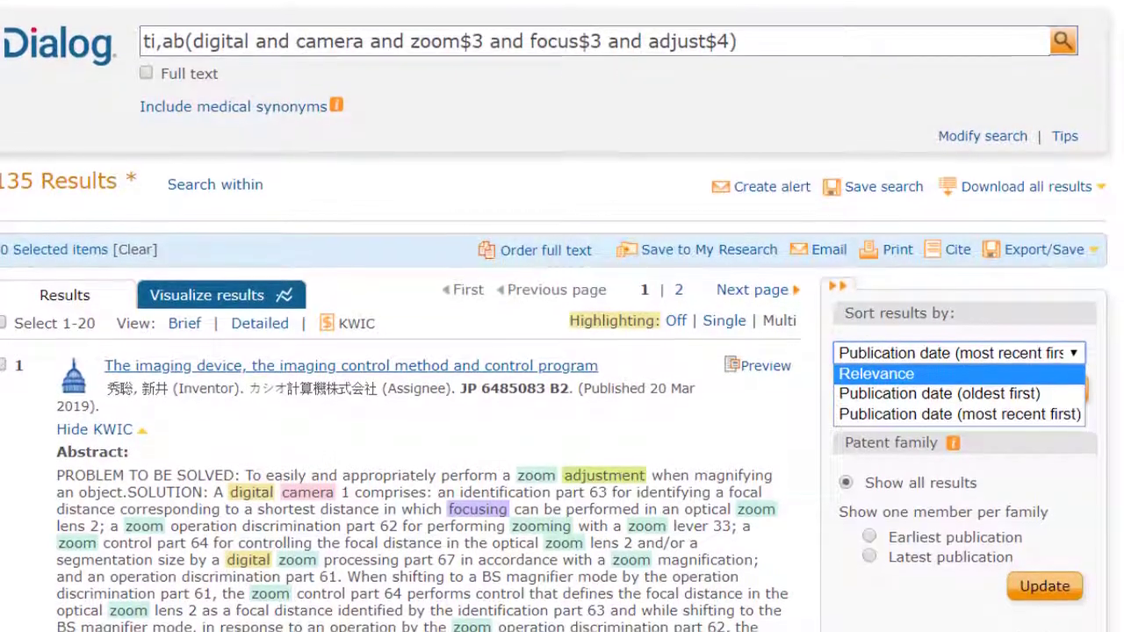
Go to the end of the results page and open the items-per-page choices
{"action": "scroll", "coordinate": [562, 351], "scroll_direction": "down", "scroll_amount": 20}
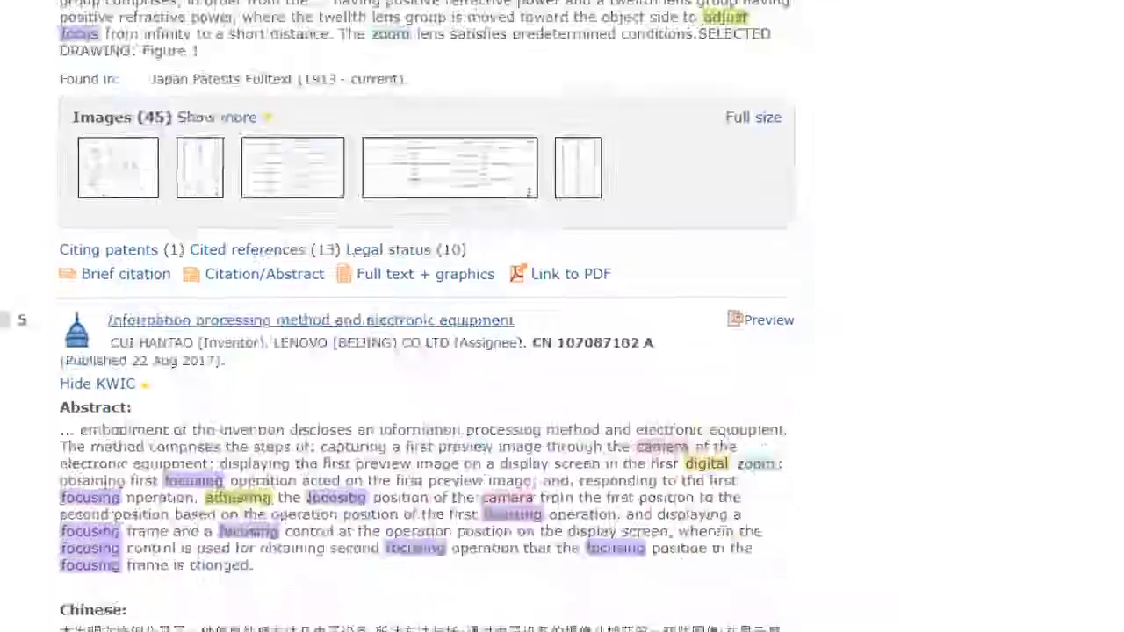
{"action": "scroll", "coordinate": [400, 316], "scroll_direction": "down", "scroll_amount": 15}
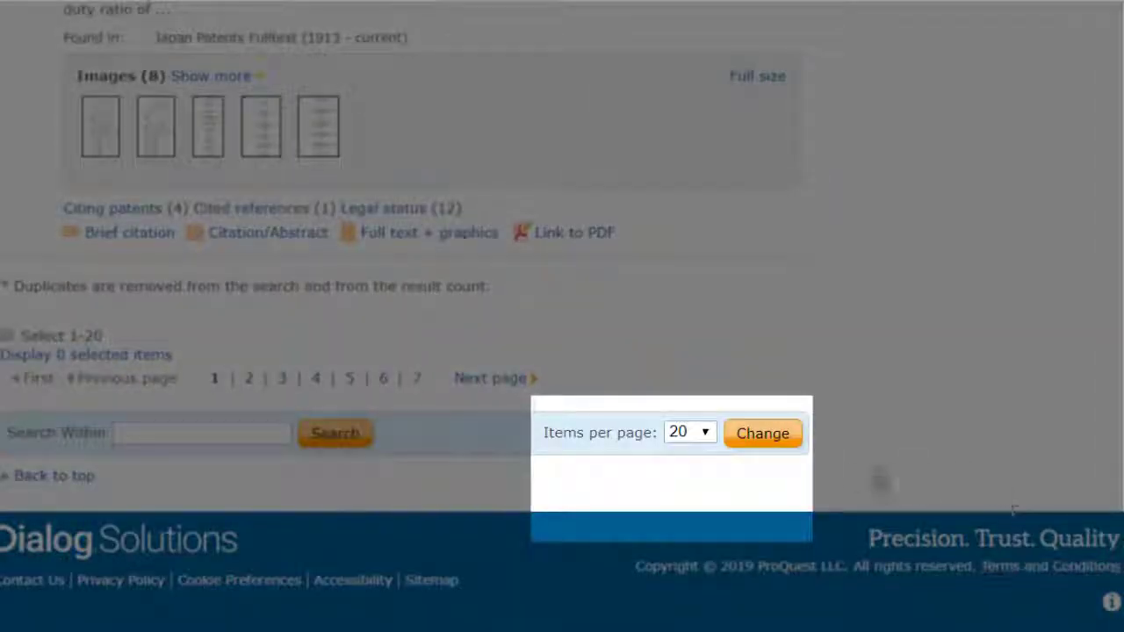
{"action": "left_click", "coordinate": [705, 433]}
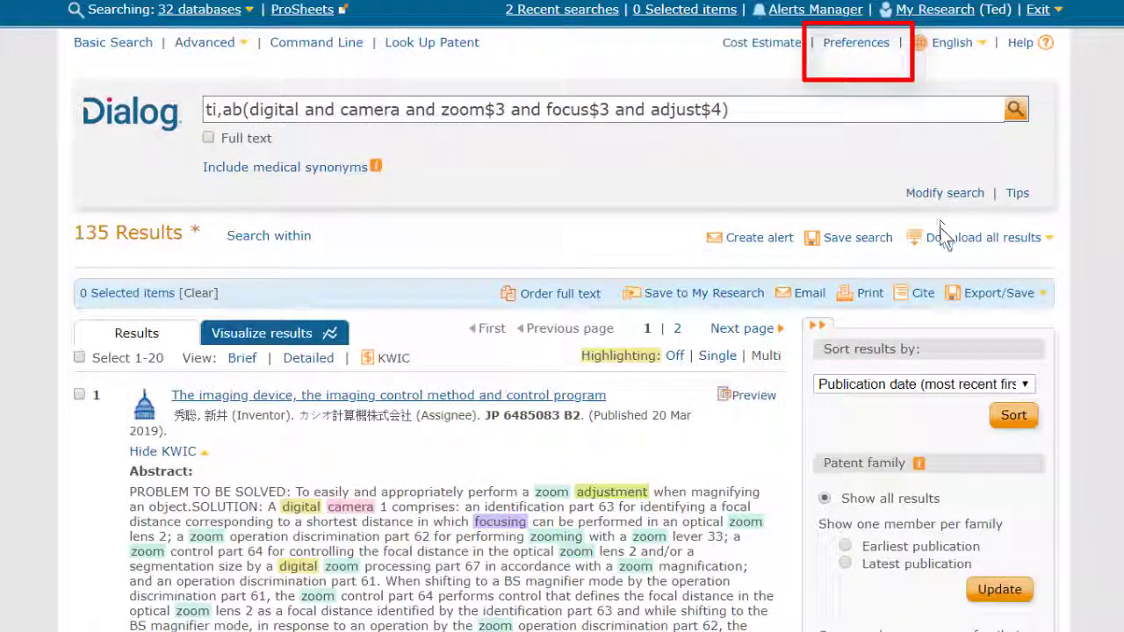
Open the account preferences and examine the Results display settings for view, results per page and sorting
{"action": "left_click", "coordinate": [868, 48]}
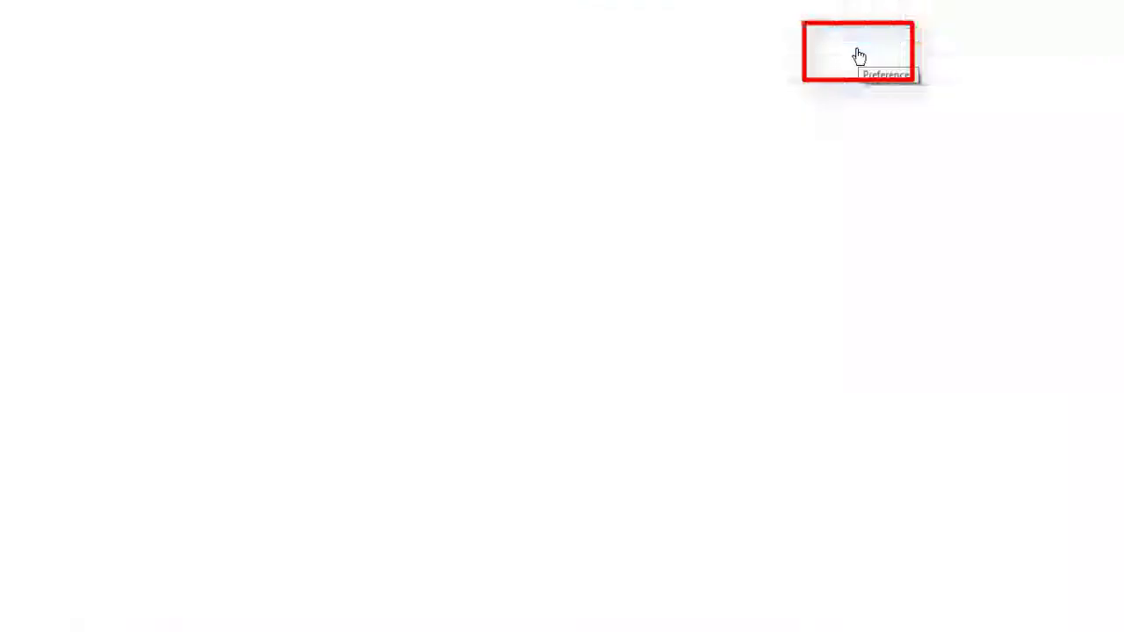
{"action": "scroll", "coordinate": [843, 220], "scroll_direction": "down", "scroll_amount": 3}
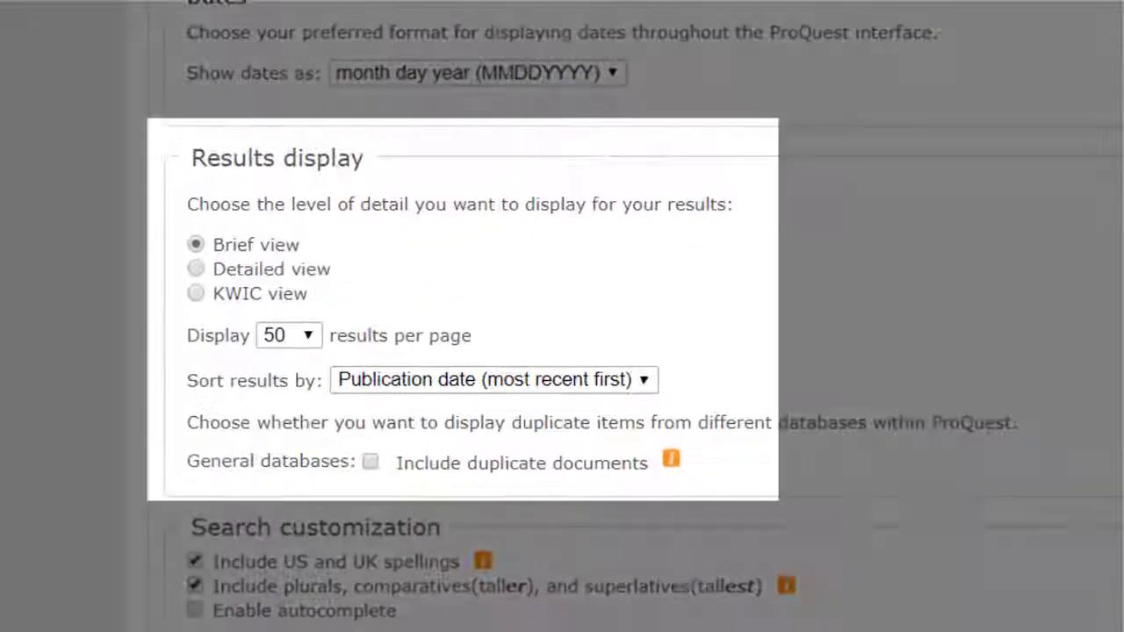